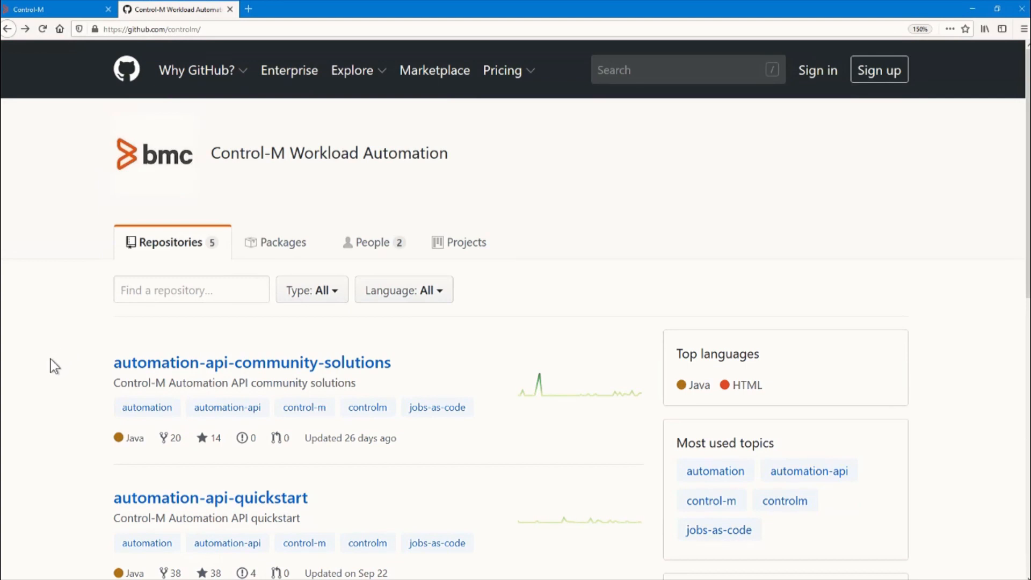
pyautogui.scroll(-3, 51, 358)
# Copy the HTTPS clone URL of the automation-api-community-solutions repository from GitHub.
pyautogui.click(190, 196)
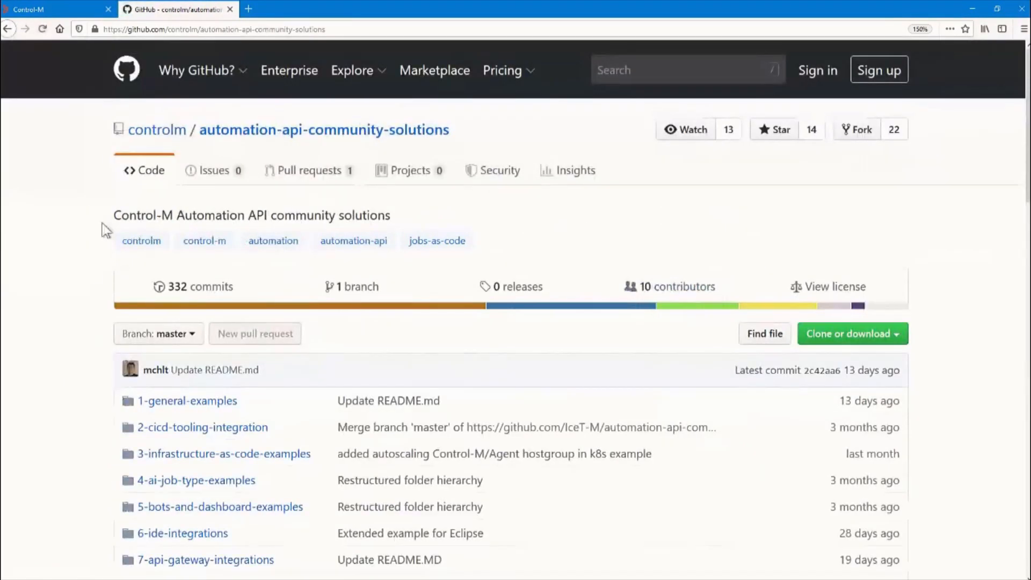
pyautogui.scroll(-2, 77, 226)
pyautogui.scroll(-1, 76, 226)
pyautogui.scroll(-2, 75, 227)
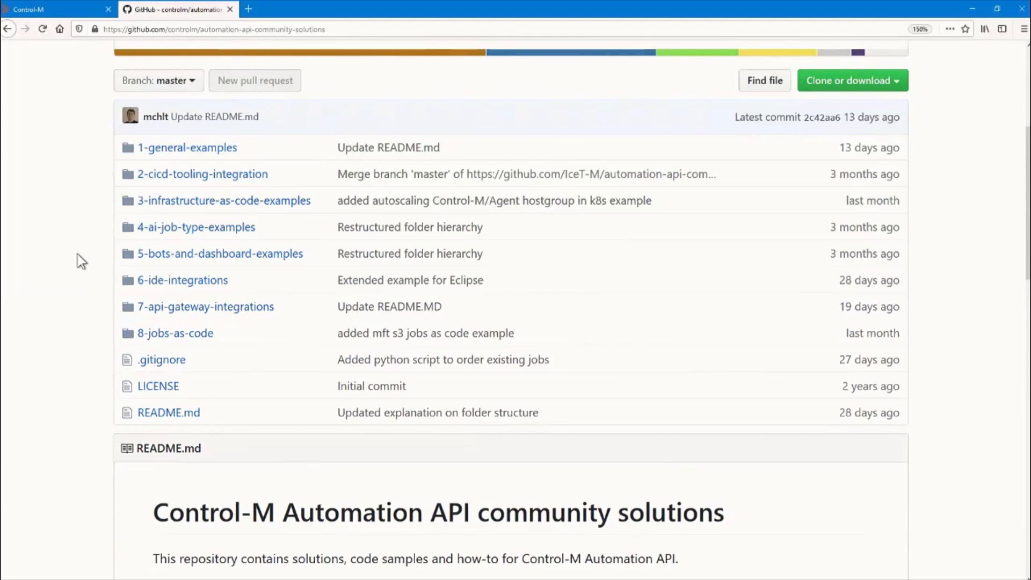
pyautogui.scroll(2, 78, 254)
pyautogui.scroll(2, 78, 253)
pyautogui.scroll(2, 77, 253)
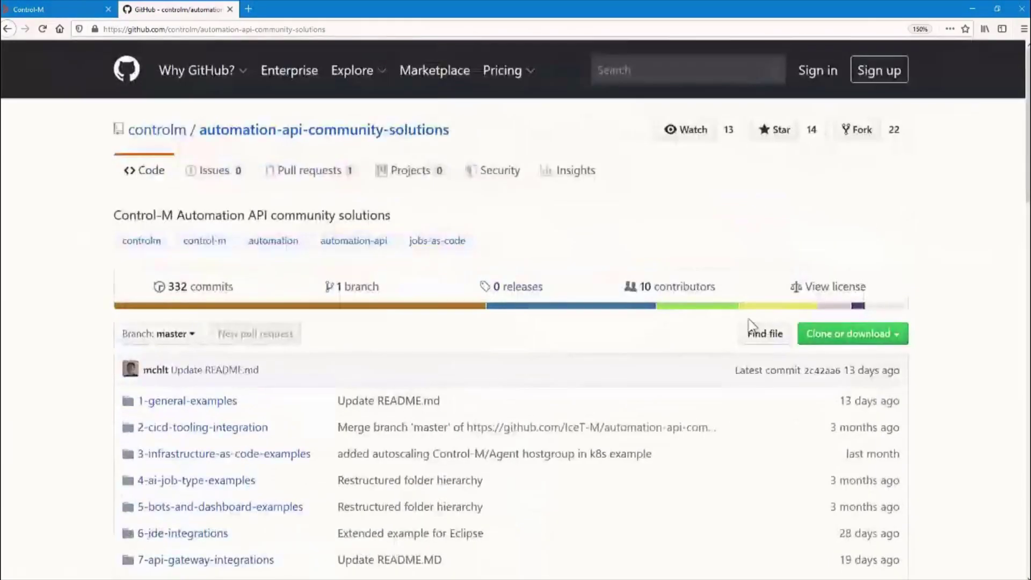
pyautogui.click(853, 334)
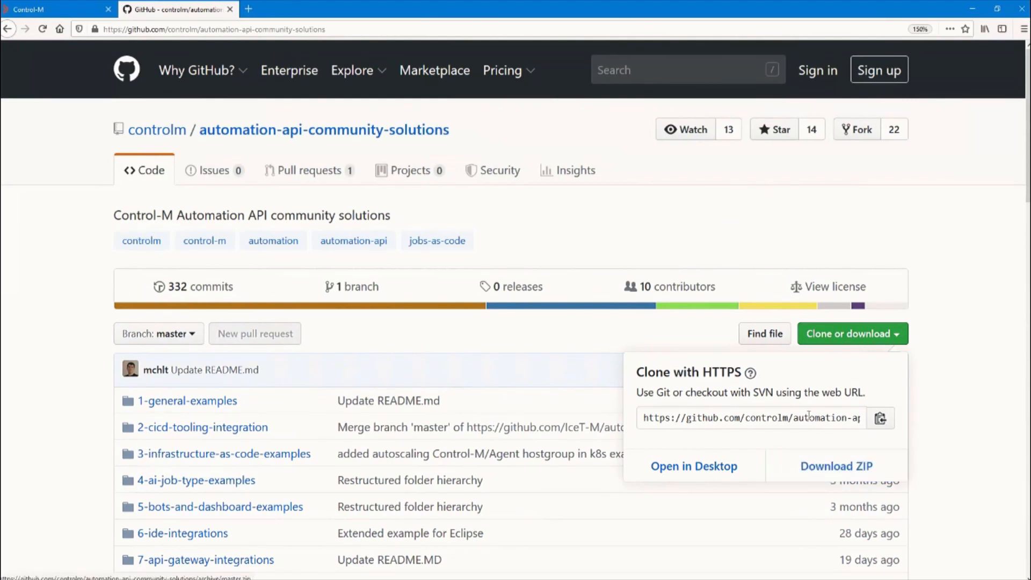
pyautogui.click(780, 417)
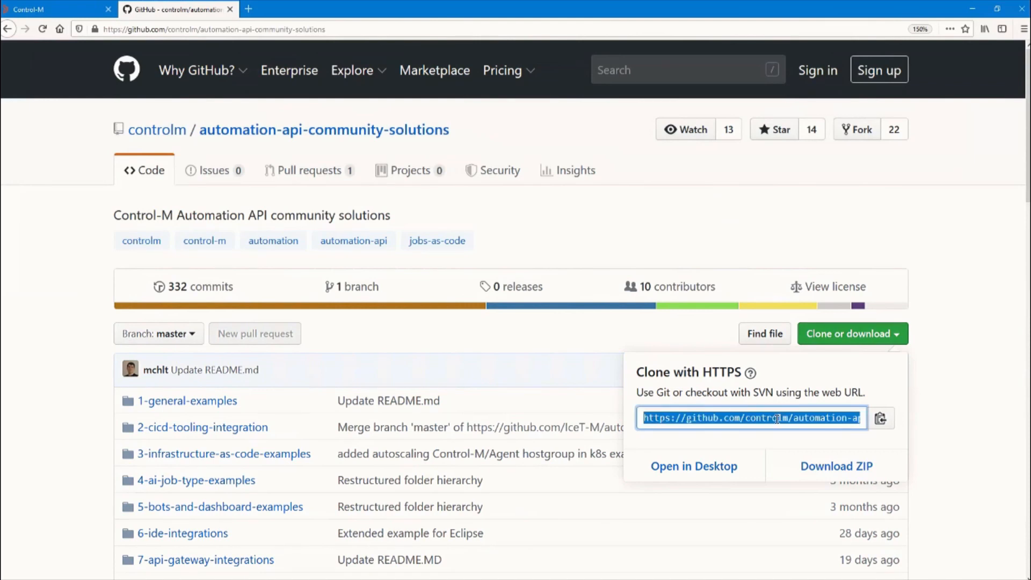
pyautogui.click(882, 419)
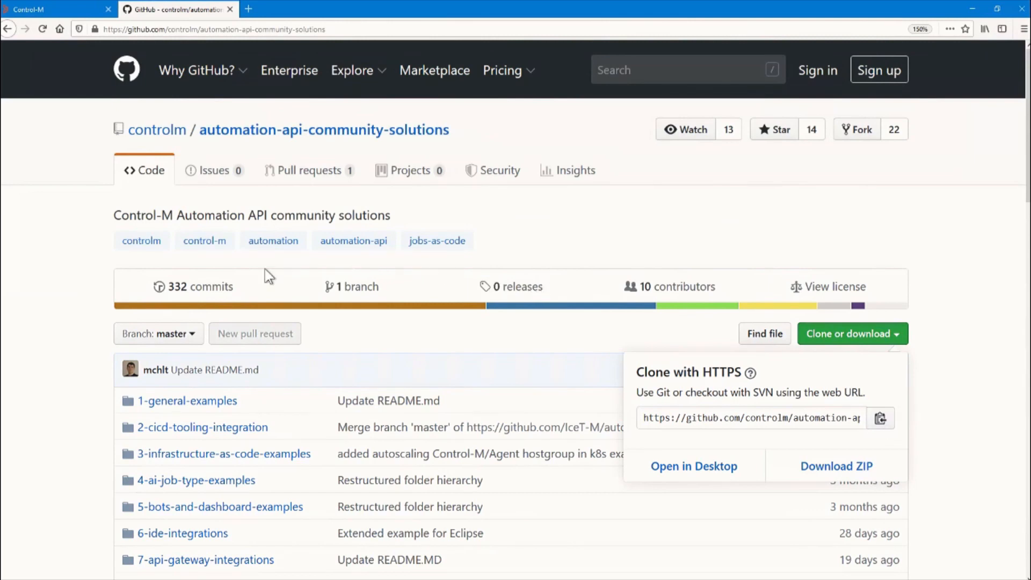
pyautogui.moveTo(126, 576)
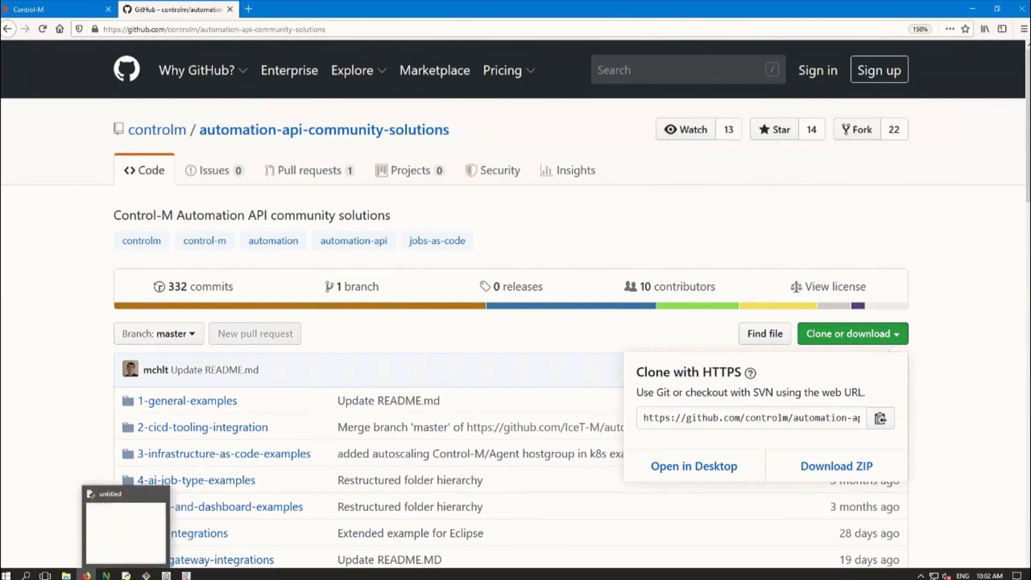
# Run git clone with the copied URL in Git Bash to clone the repository locally.
pyautogui.click(146, 524)
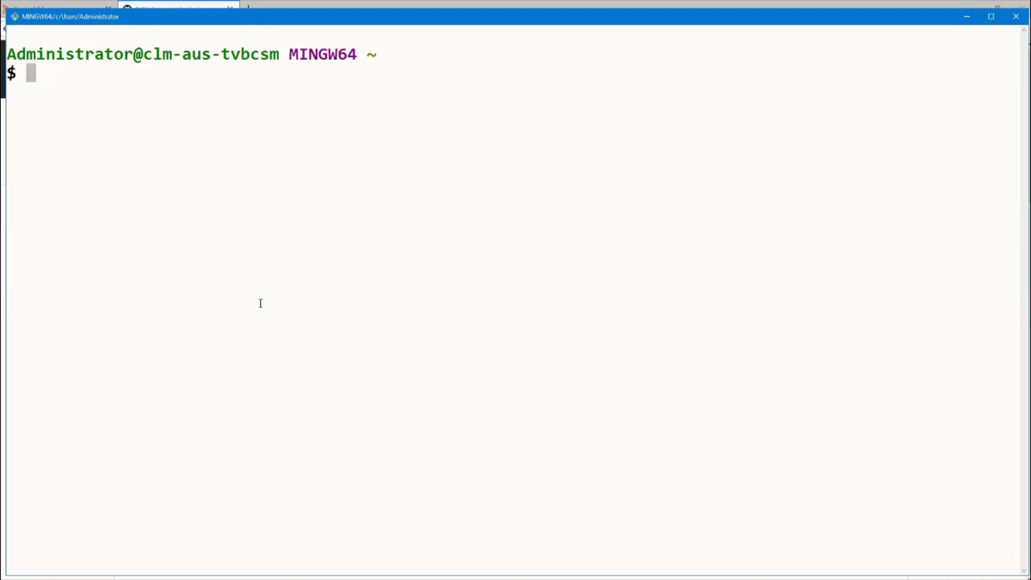
pyautogui.write('y')
pyautogui.press('BackSpace')
pyautogui.write('g')
pyautogui.write('it c')
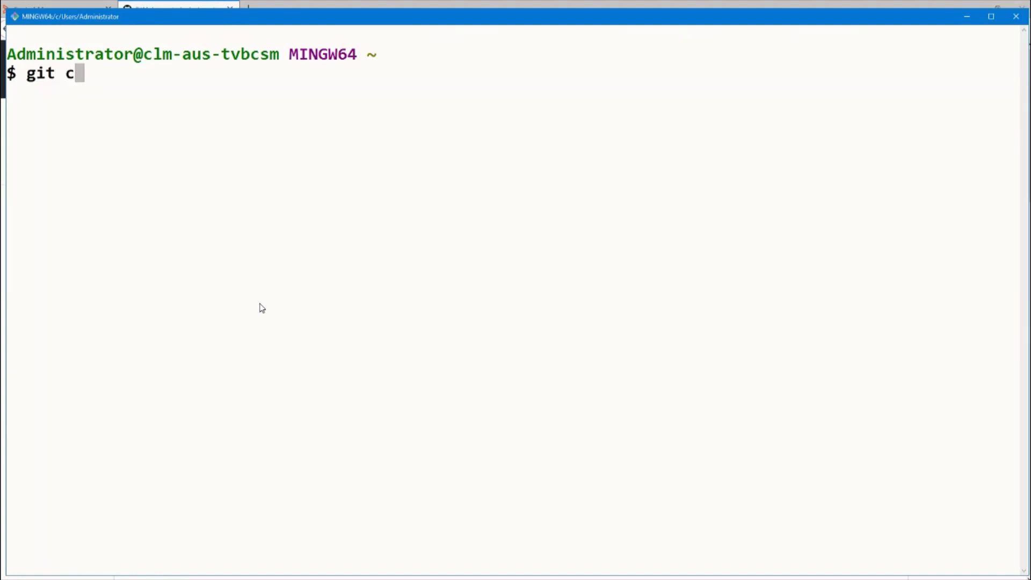
pyautogui.write('lone ')
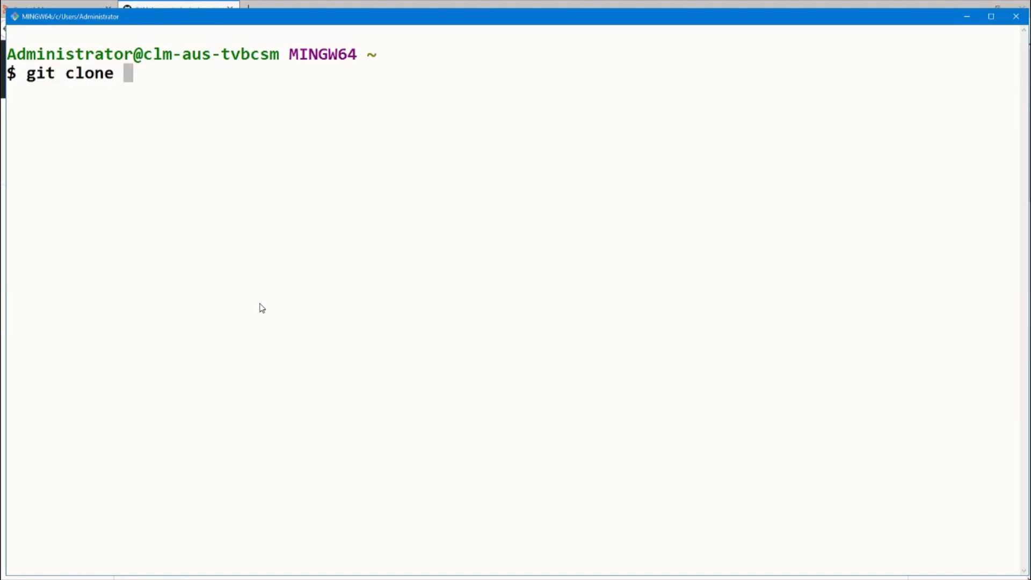
pyautogui.write('https://github.com/controlm/automation-api-community-solutions.git')
pyautogui.press('Return')
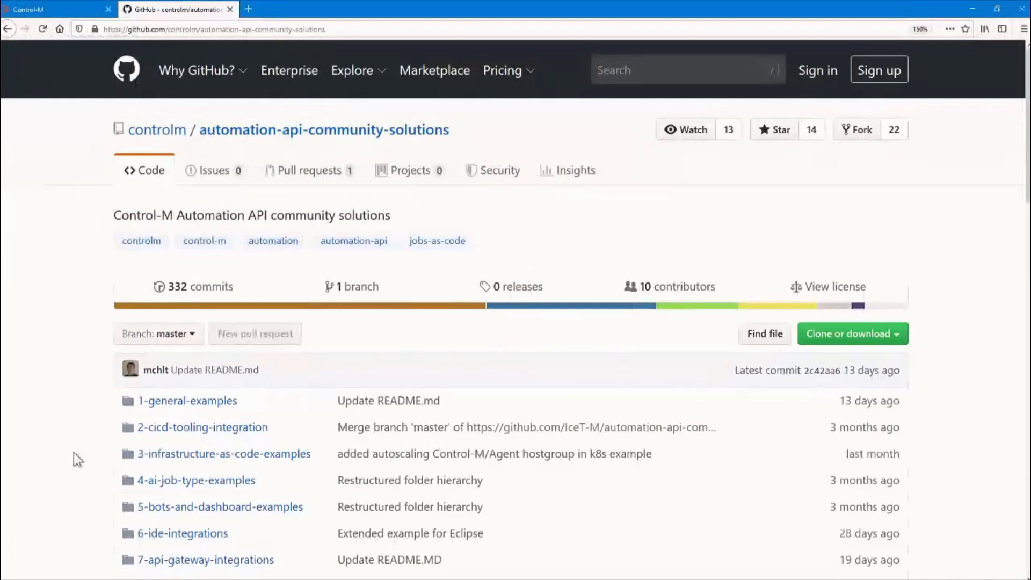
pyautogui.scroll(-2, 78, 322)
pyautogui.scroll(-1, 79, 242)
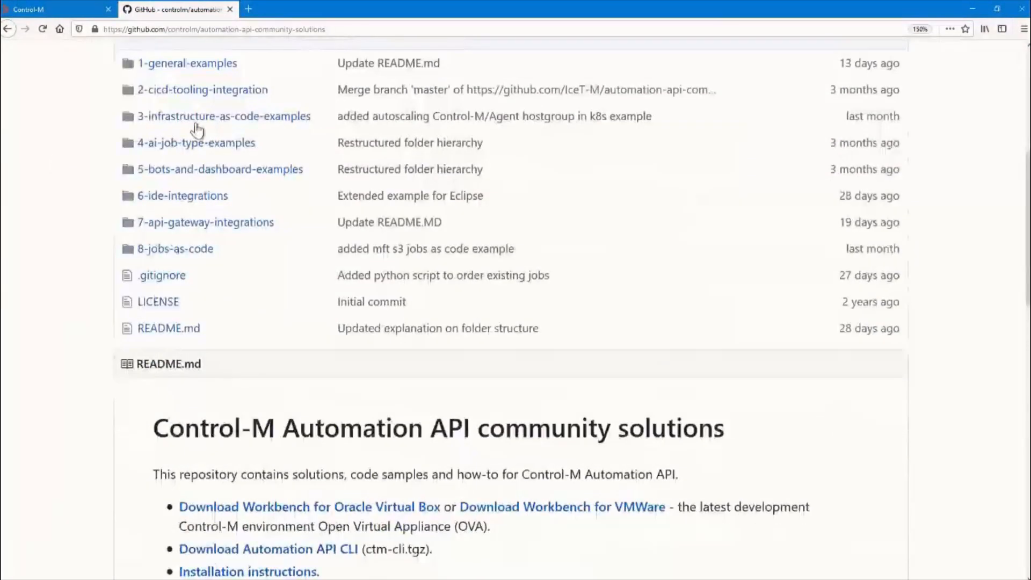
# Browse to 1-general-examples/search_connections_profiles_for_attribute/scripts on GitHub.
pyautogui.click(196, 67)
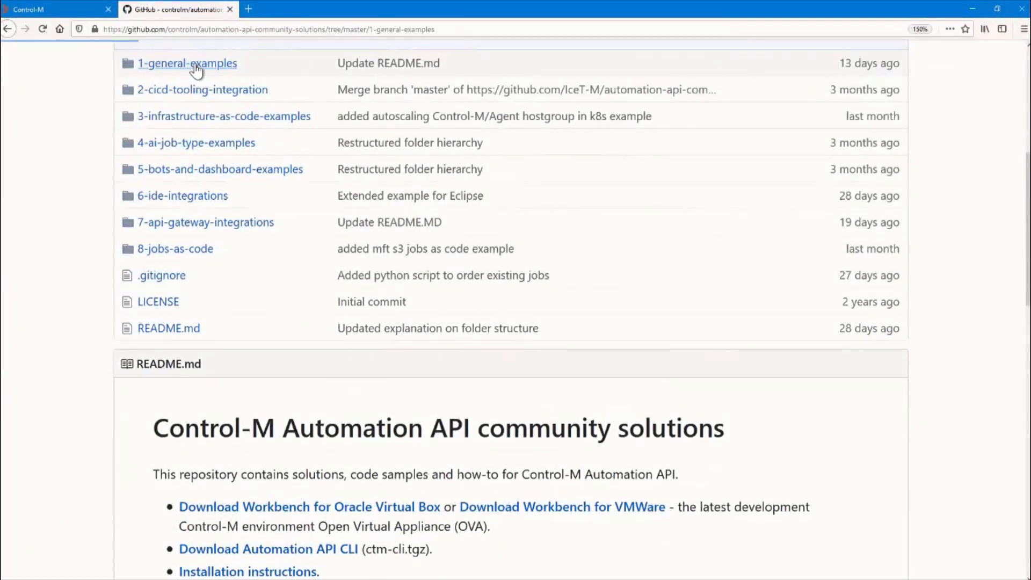
pyautogui.scroll(-2, 76, 330)
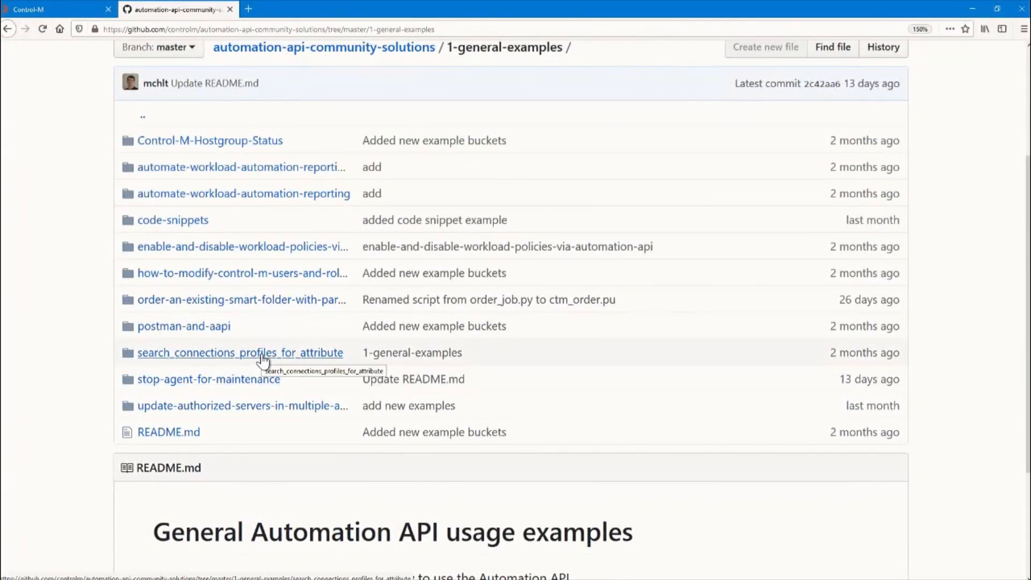
pyautogui.click(263, 355)
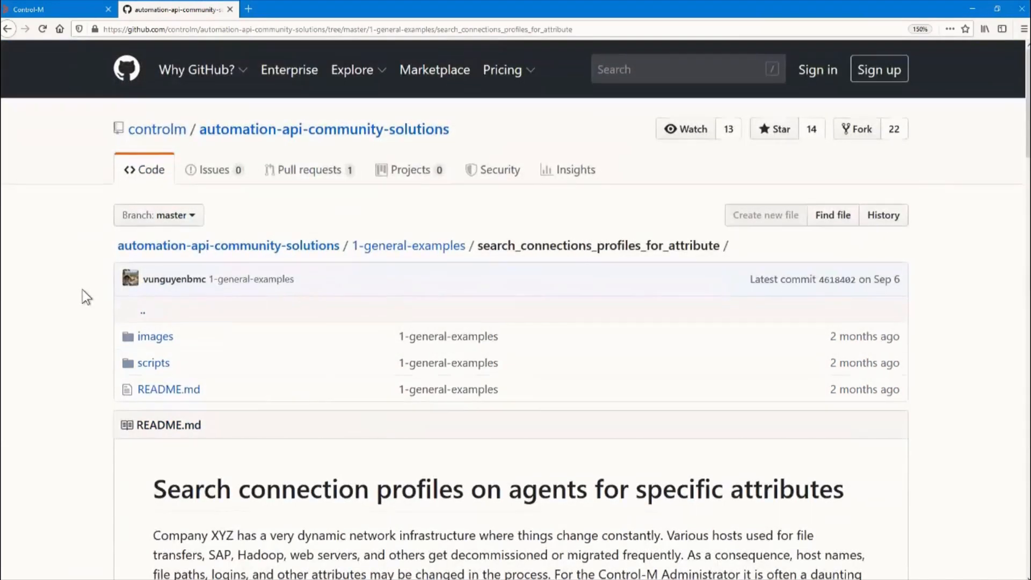
pyautogui.scroll(-1, 82, 288)
pyautogui.scroll(-3, 82, 289)
pyautogui.scroll(-2, 82, 290)
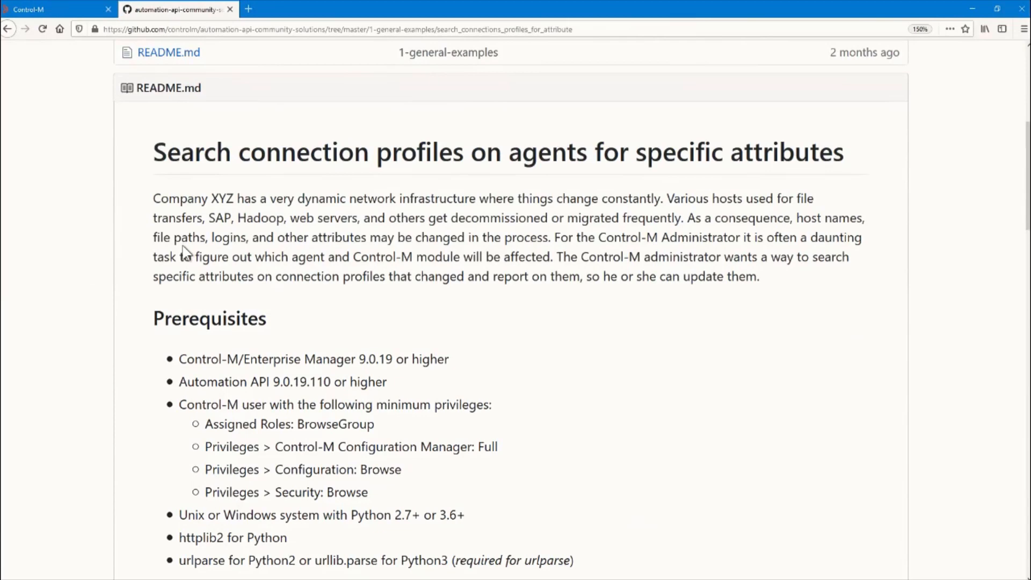
pyautogui.scroll(-1, 314, 257)
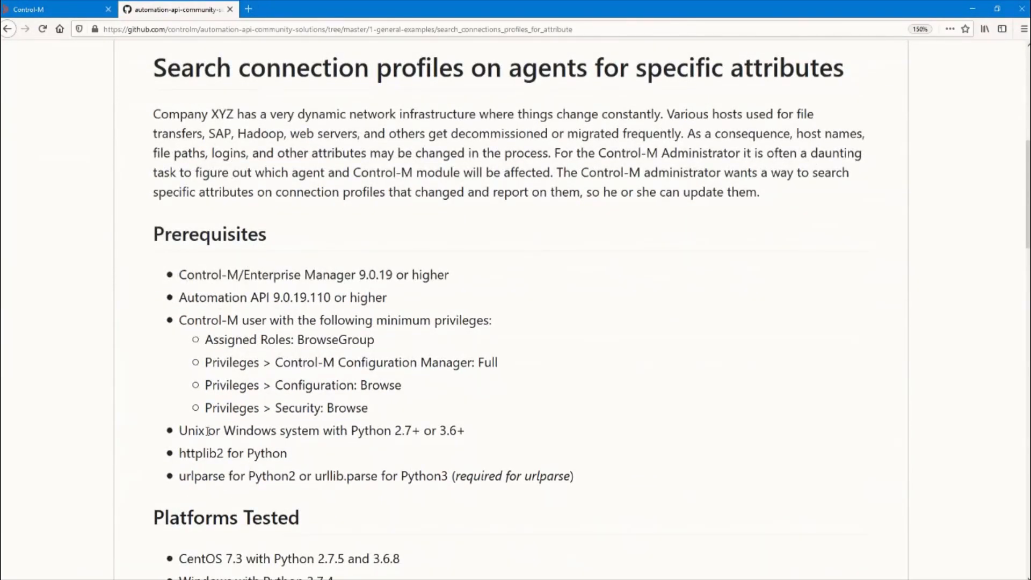
pyautogui.scroll(5, 205, 430)
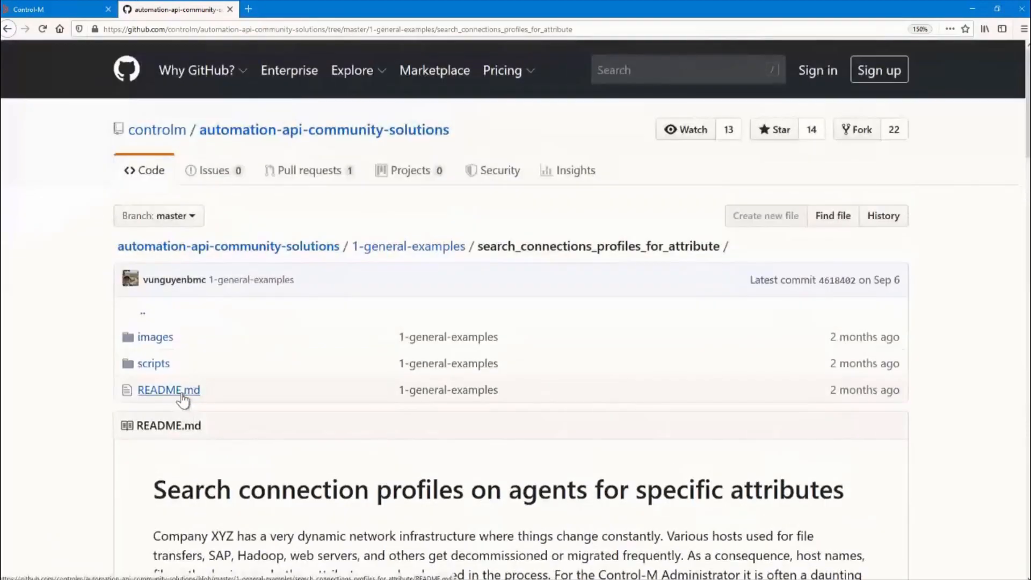
pyautogui.click(153, 363)
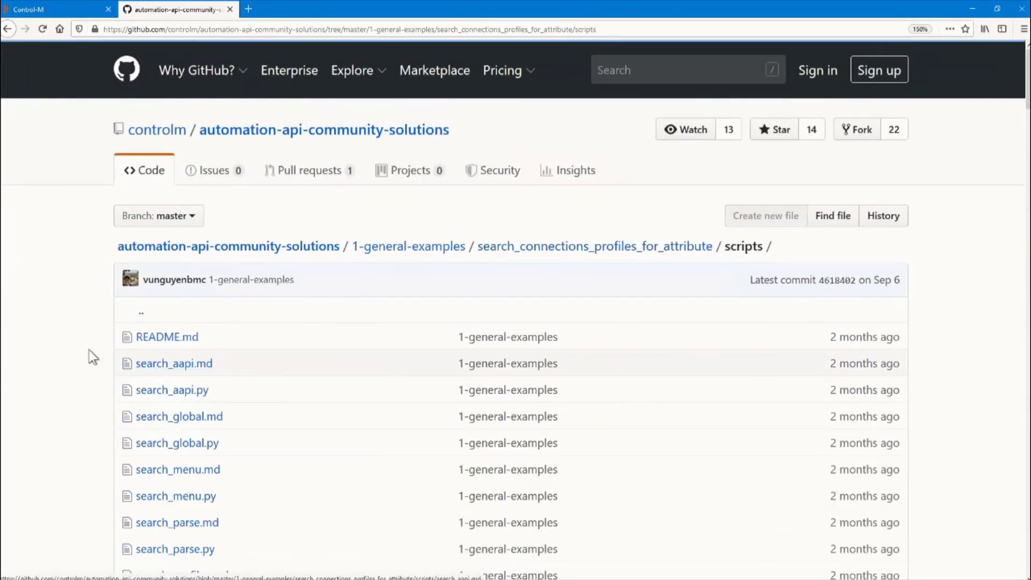
pyautogui.scroll(-3, 85, 349)
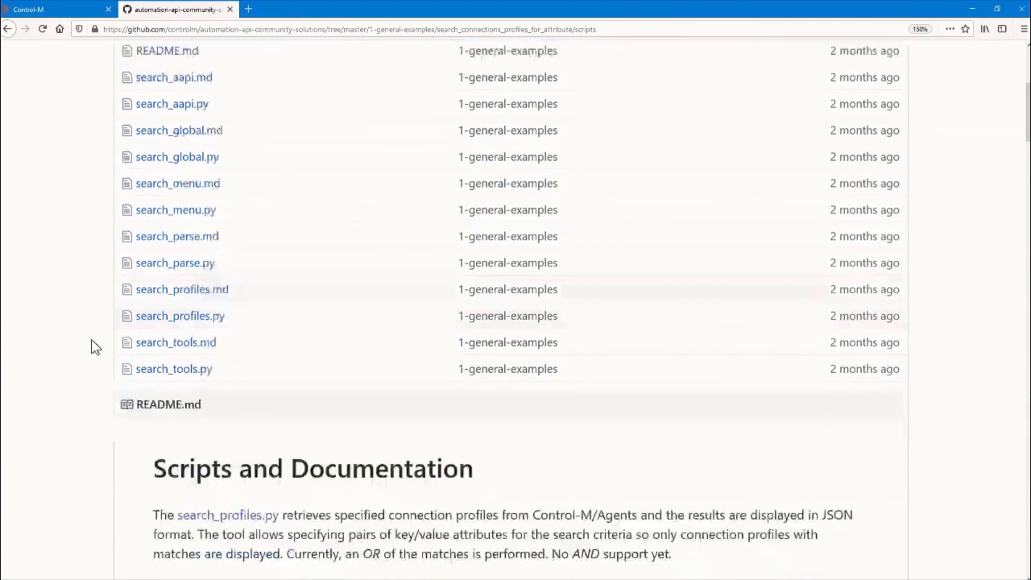
pyautogui.scroll(-3, 95, 343)
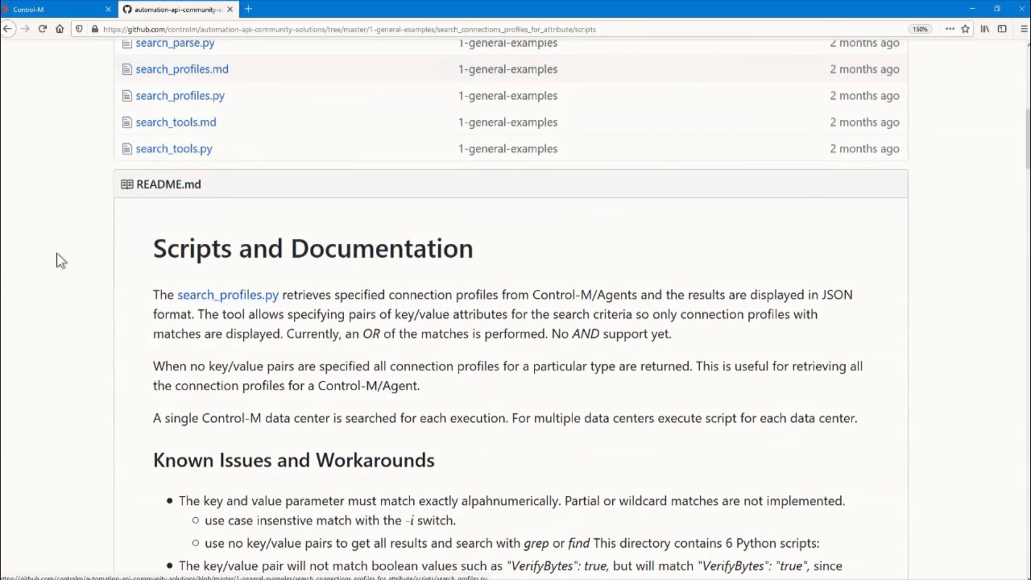
# Change into the search_connections_profiles_for_attribute folder of the cloned repository.
pyautogui.click(147, 575)
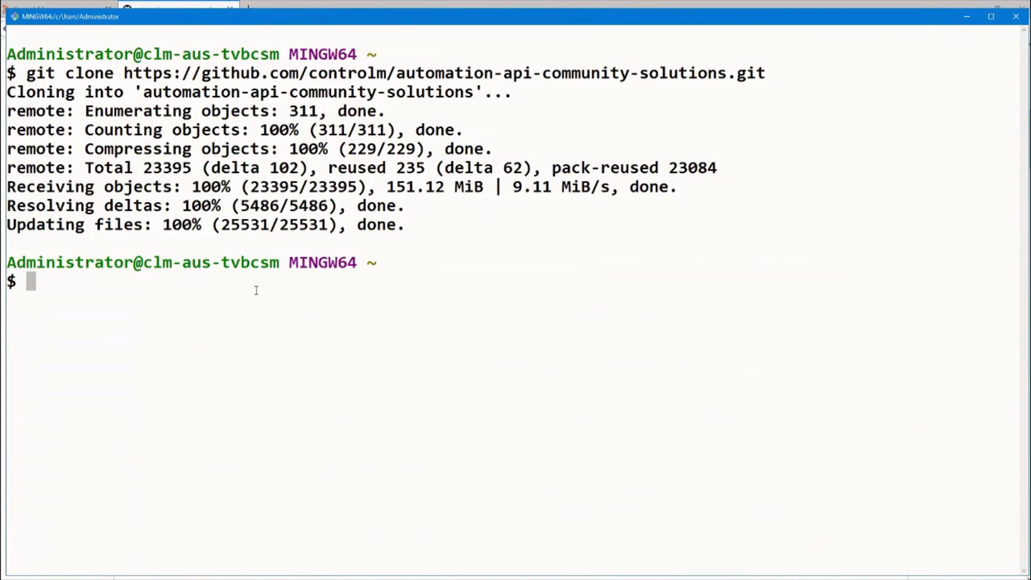
pyautogui.write('cd')
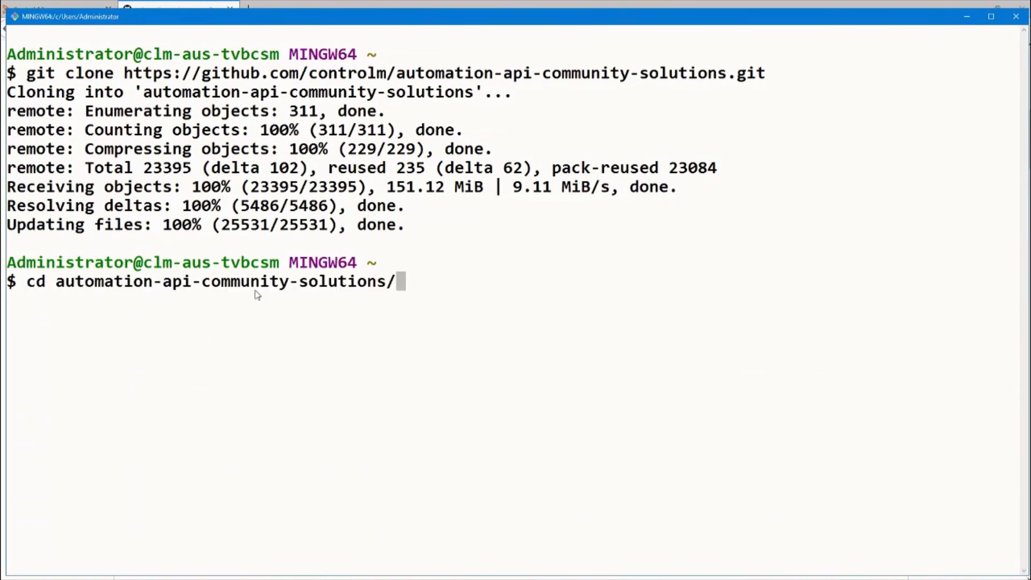
pyautogui.write('1')
pyautogui.press('Tab')
pyautogui.write('se')
pyautogui.press('Tab')
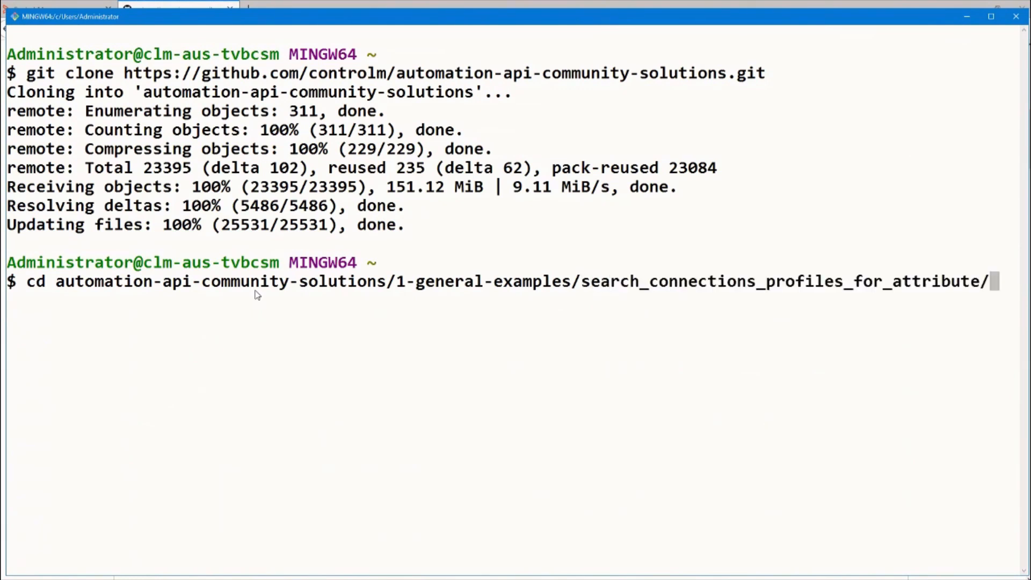
pyautogui.press('Return')
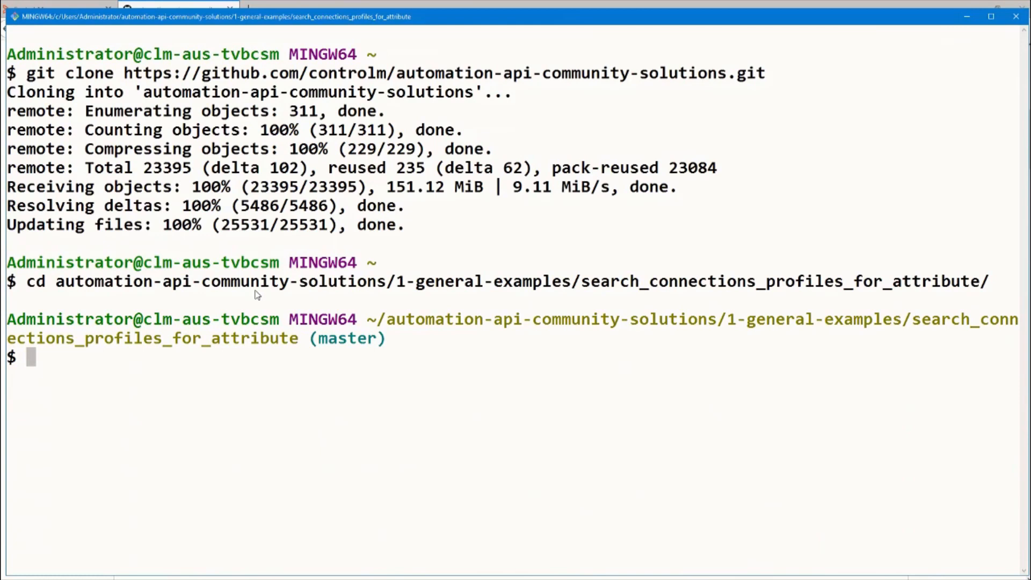
pyautogui.write('scr')
# Show the usage help of python scripts/search_profiles.py -h.
pyautogui.press('BackSpace')
pyautogui.press('BackSpace')
pyautogui.press('BackSpace')
pyautogui.write('pytho')
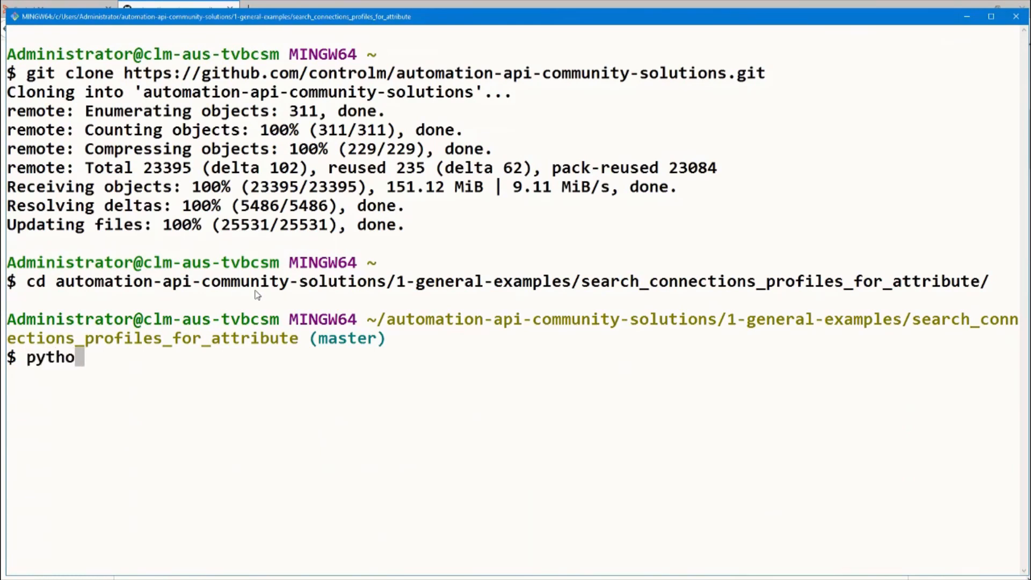
pyautogui.write('n scr')
pyautogui.press('Tab')
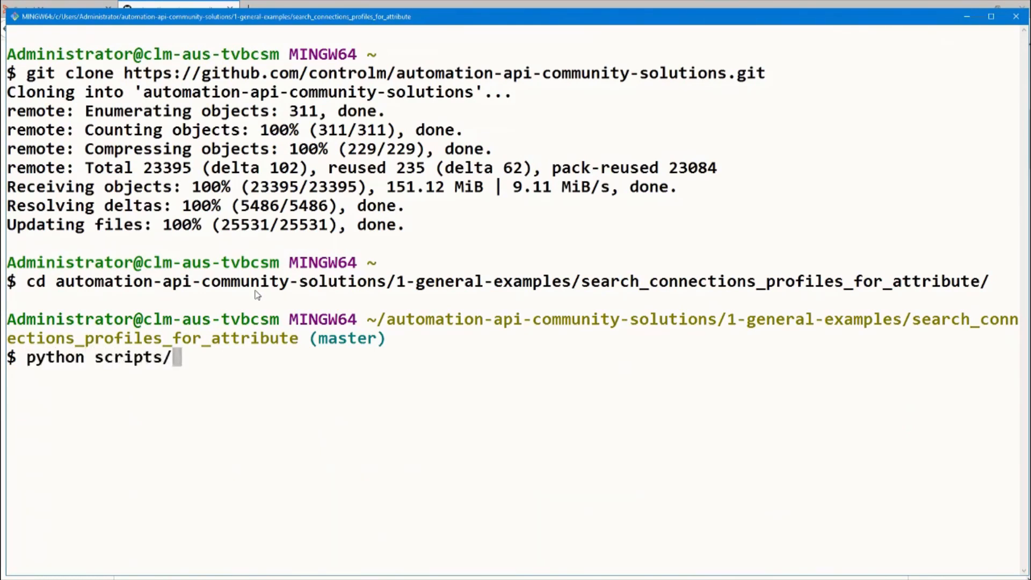
pyautogui.write('search_profiles.')
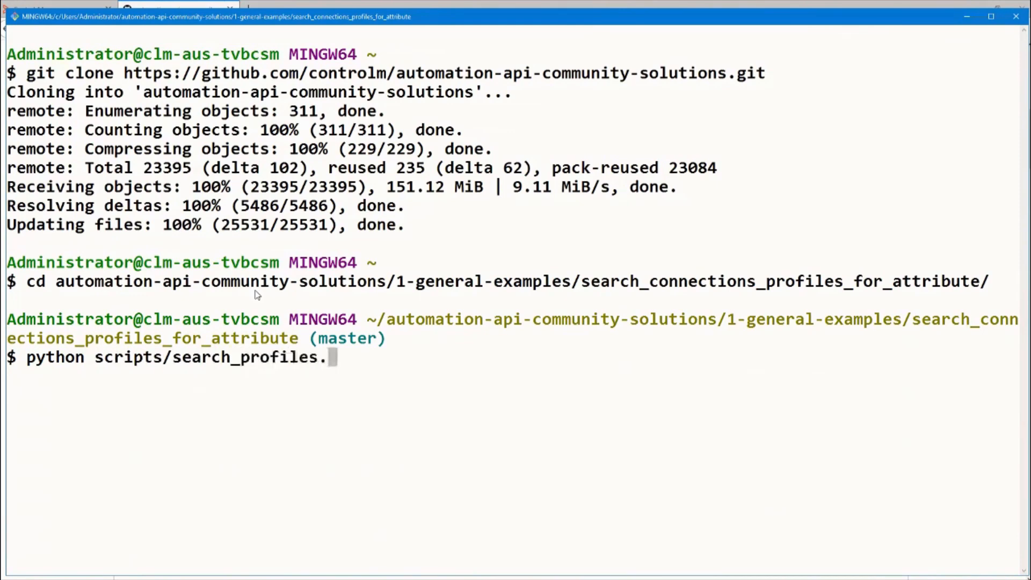
pyautogui.write('py -h')
pyautogui.press('Return')
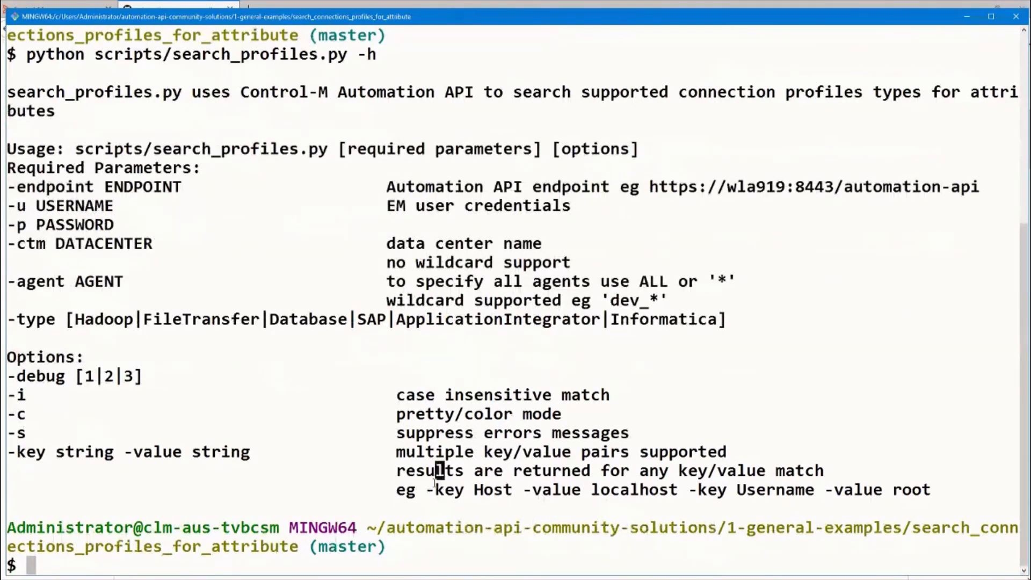
pyautogui.write('l')
# Run search_profiles.py for FileTransfer profiles with -key HostName -value example.com and check the example1 SFTP result.
pyautogui.press('BackSpace')
pyautogui.press('Up')
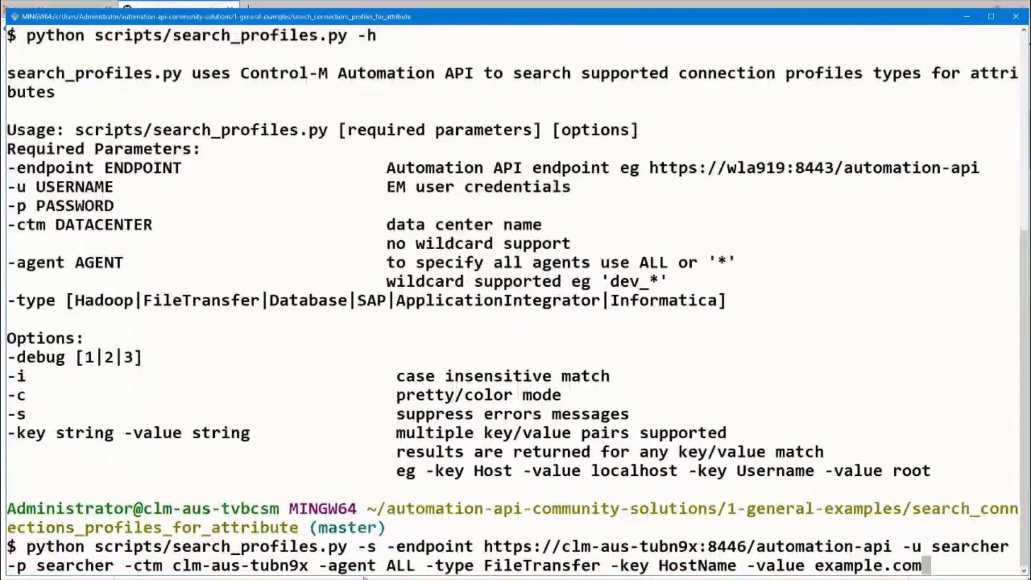
pyautogui.moveTo(321, 565); pyautogui.dragTo(920, 571)
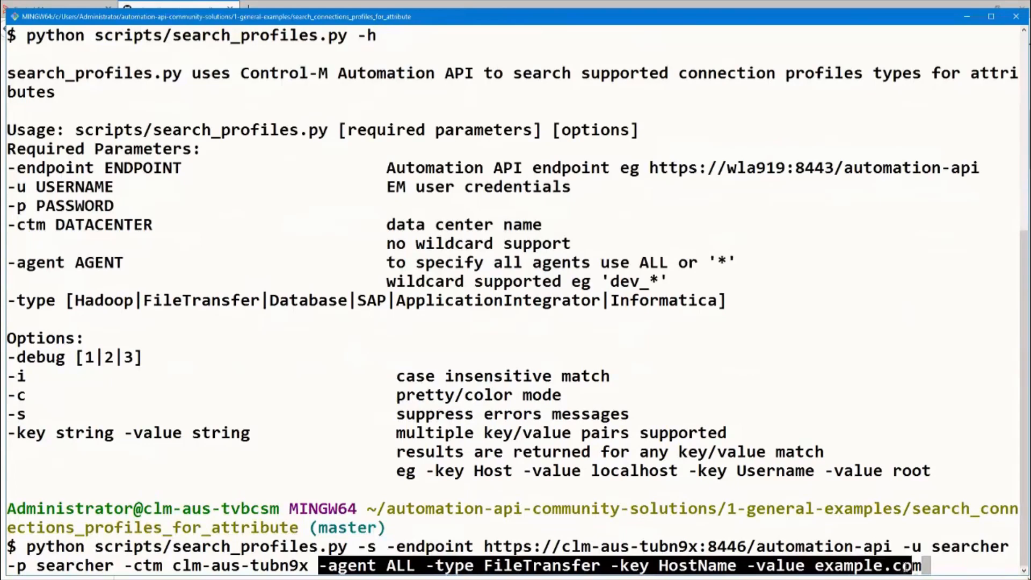
pyautogui.click(936, 556)
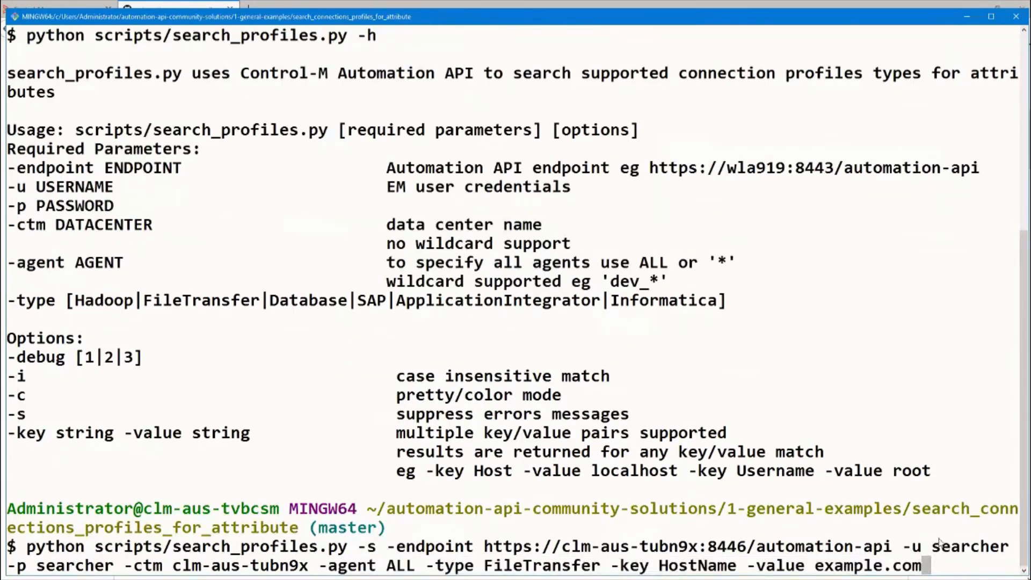
pyautogui.press('Return')
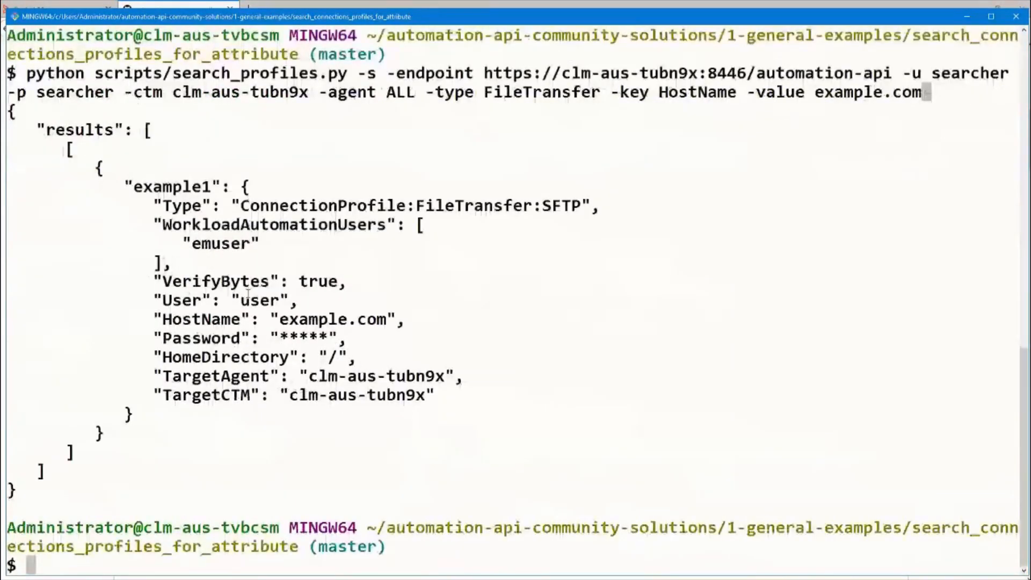
pyautogui.moveTo(270, 319); pyautogui.dragTo(392, 319)
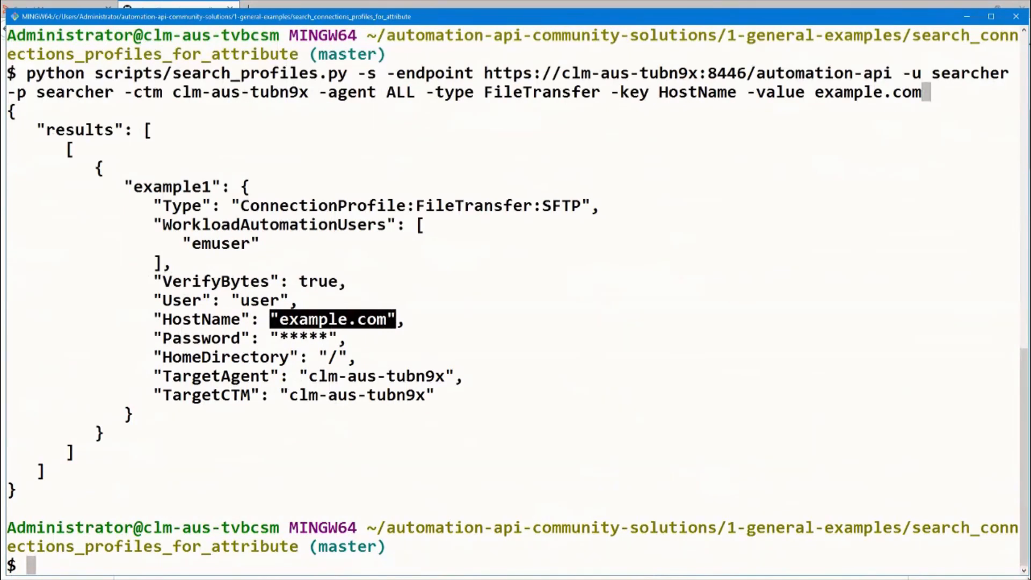
pyautogui.click(418, 277)
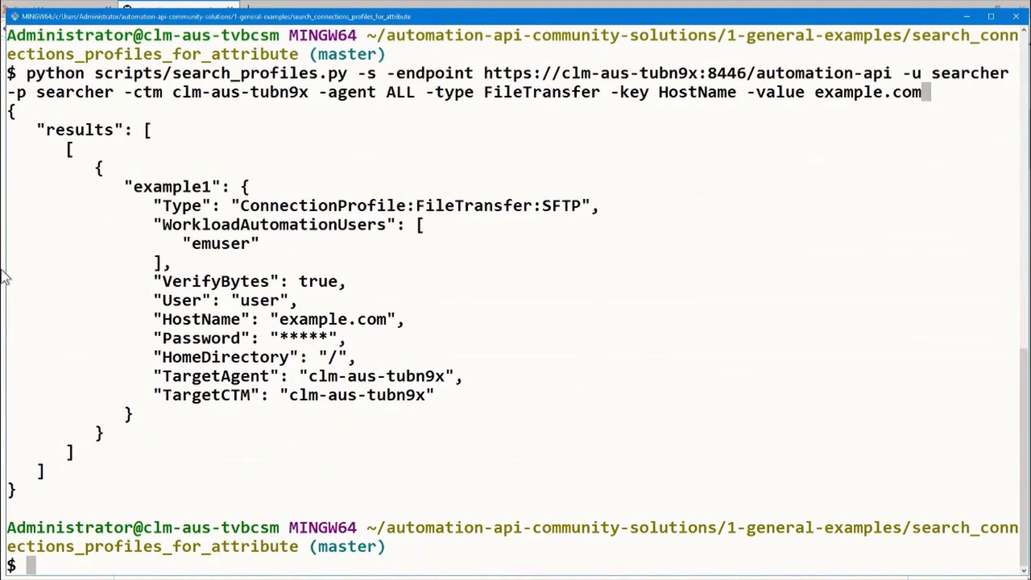
# Review the search_parse.py row in the README's Content table, then launch Neovim.
pyautogui.hotkey('alt', 'Tab')
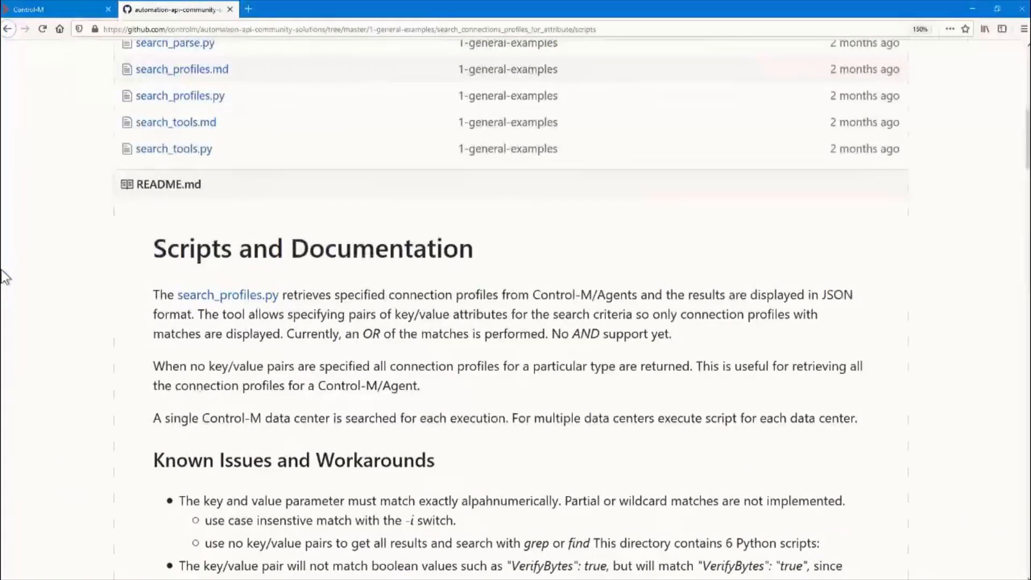
pyautogui.scroll(-1, 516, 323)
pyautogui.scroll(-5, 347, 320)
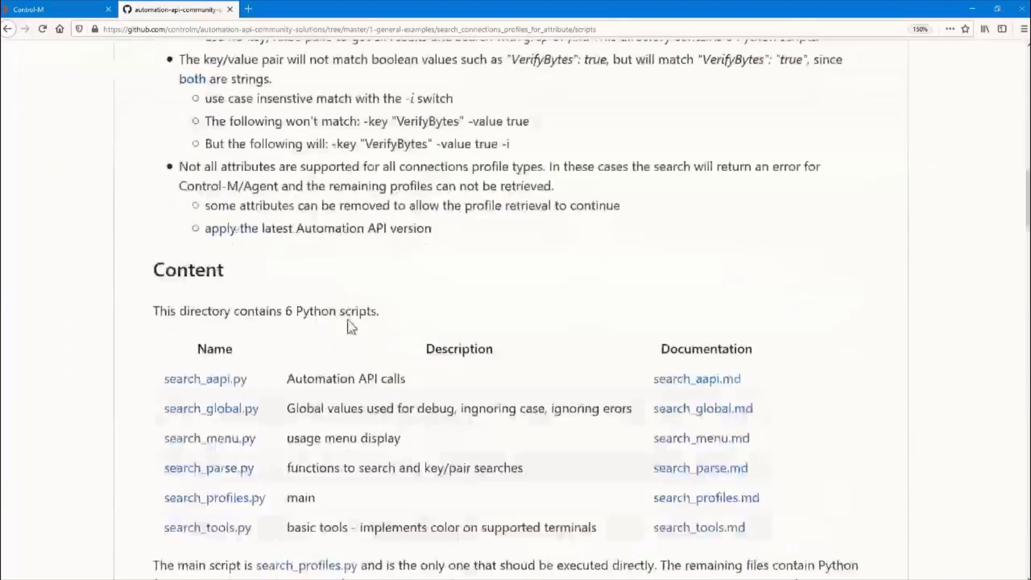
pyautogui.scroll(-2, 348, 320)
pyautogui.scroll(-3, 348, 320)
pyautogui.scroll(-1, 347, 320)
pyautogui.scroll(1, 347, 320)
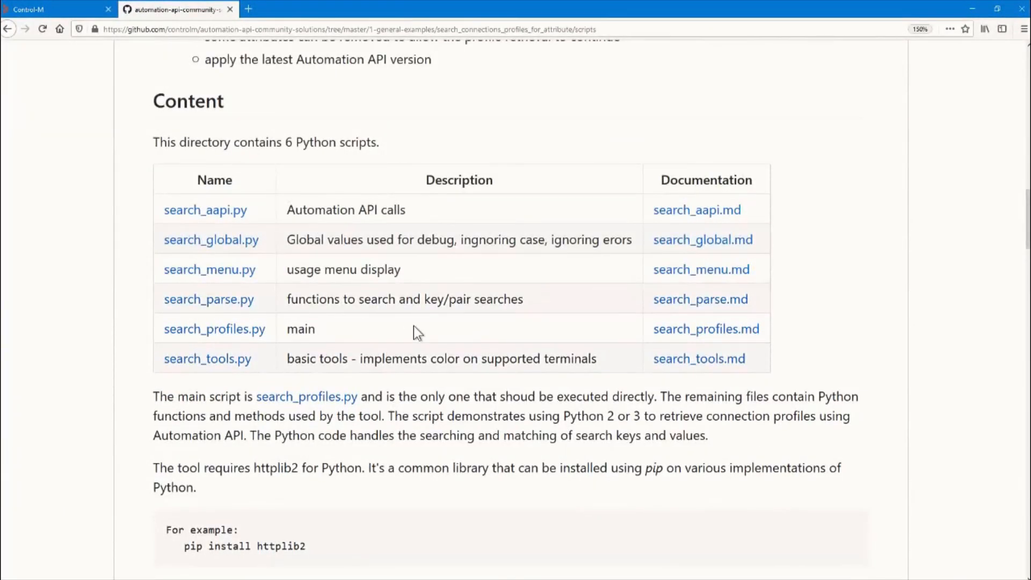
pyautogui.moveTo(537, 301); pyautogui.dragTo(151, 297)
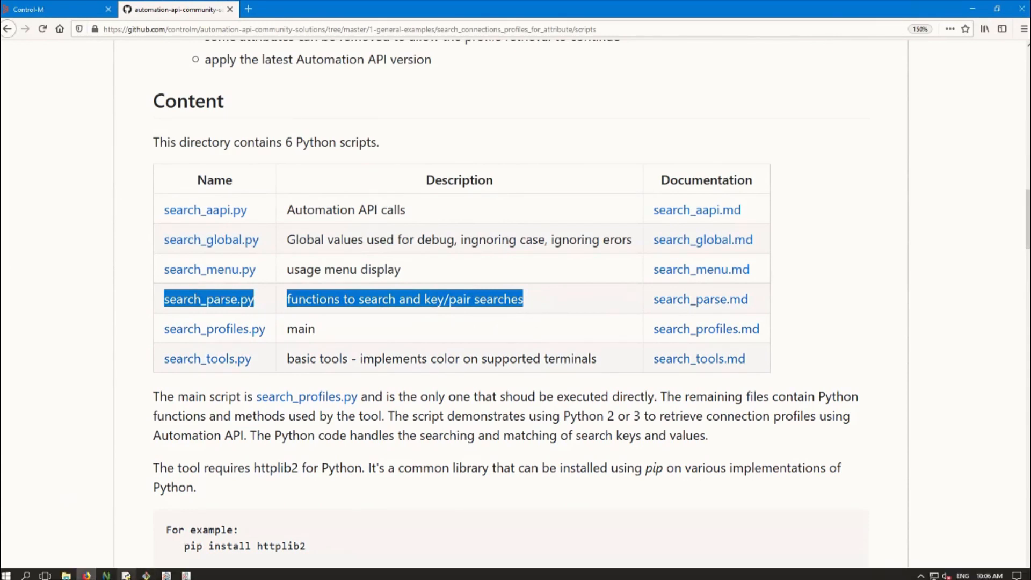
pyautogui.click(107, 575)
# Set Neovim's local directory to ~/automation-api-community-solutions/1-general-examples/search_connections_profiles_for_attribute.
pyautogui.doubleClick(322, 50)
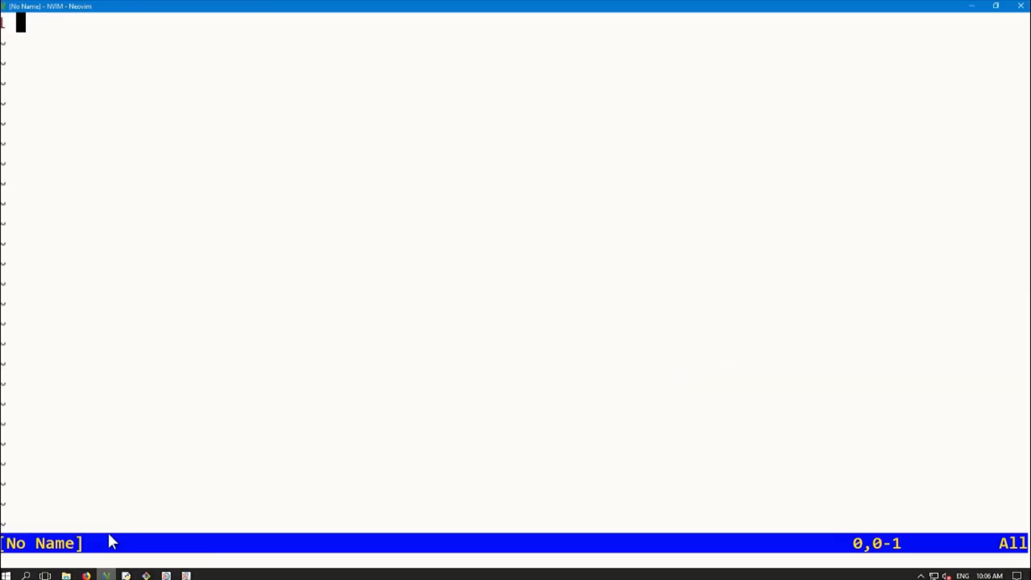
pyautogui.write(':lc')
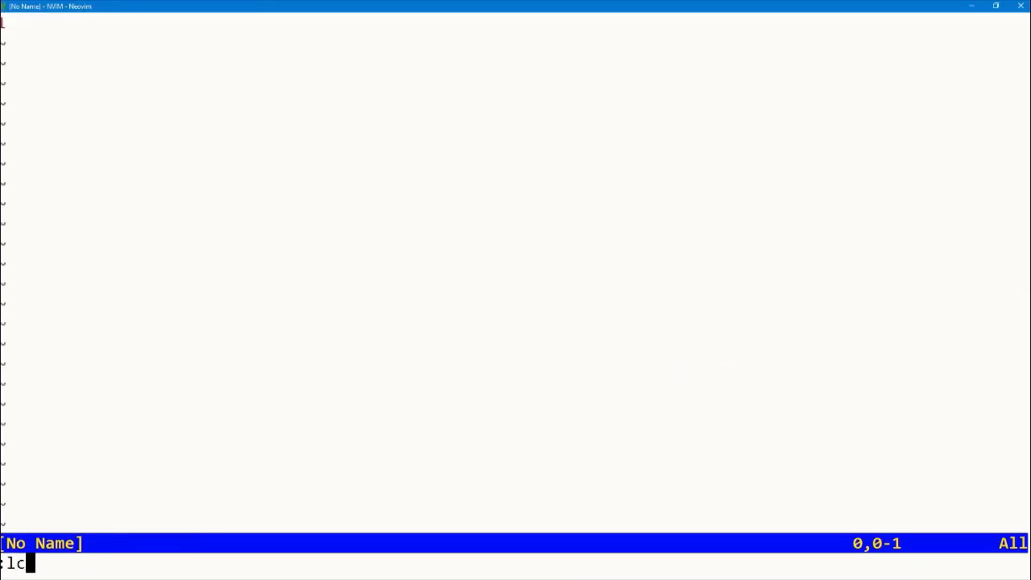
pyautogui.write('d ~/')
pyautogui.press('Tab')
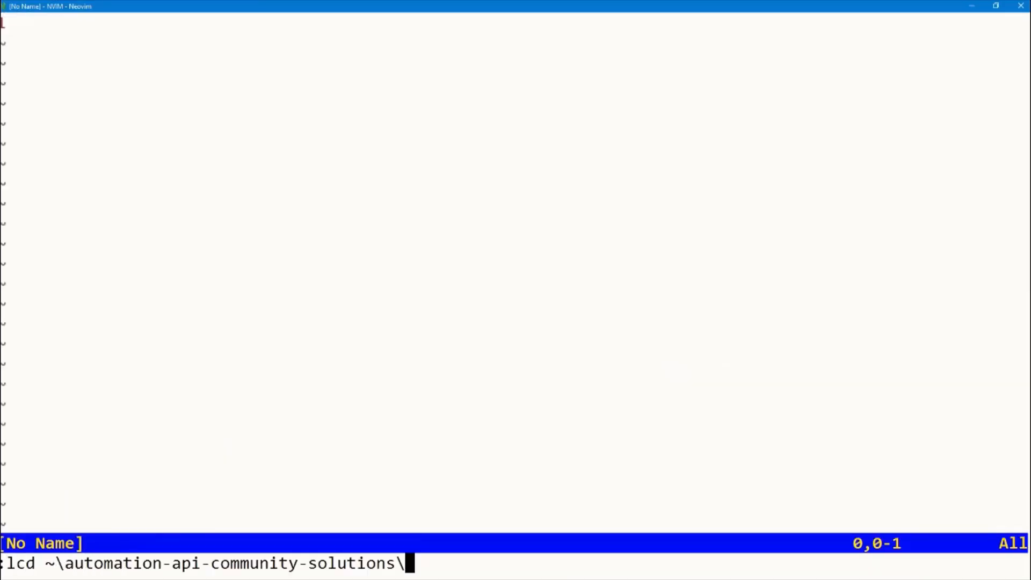
pyautogui.write('1')
pyautogui.press('Tab')
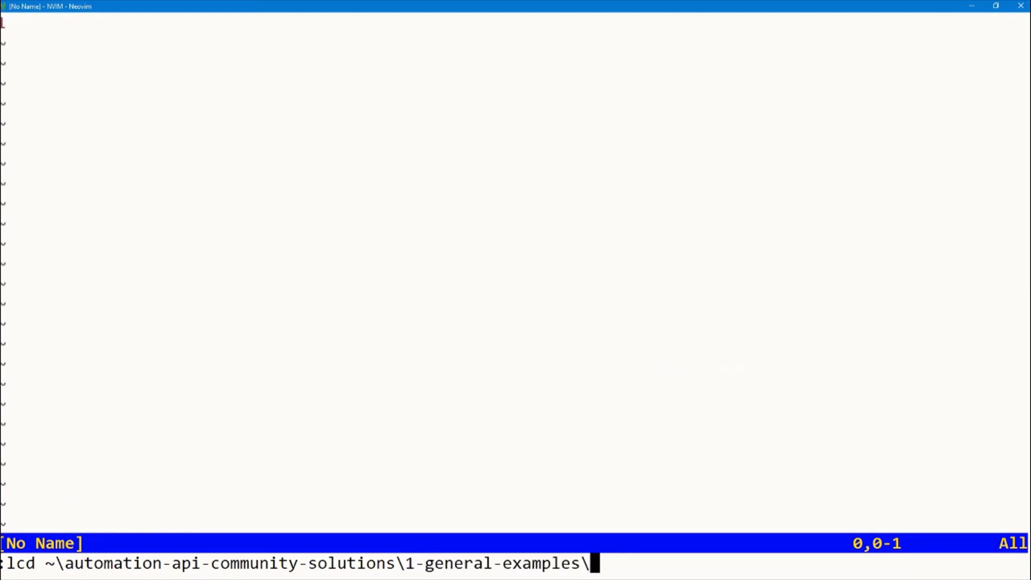
pyautogui.write('searh')
pyautogui.press('BackSpace')
pyautogui.press('Tab')
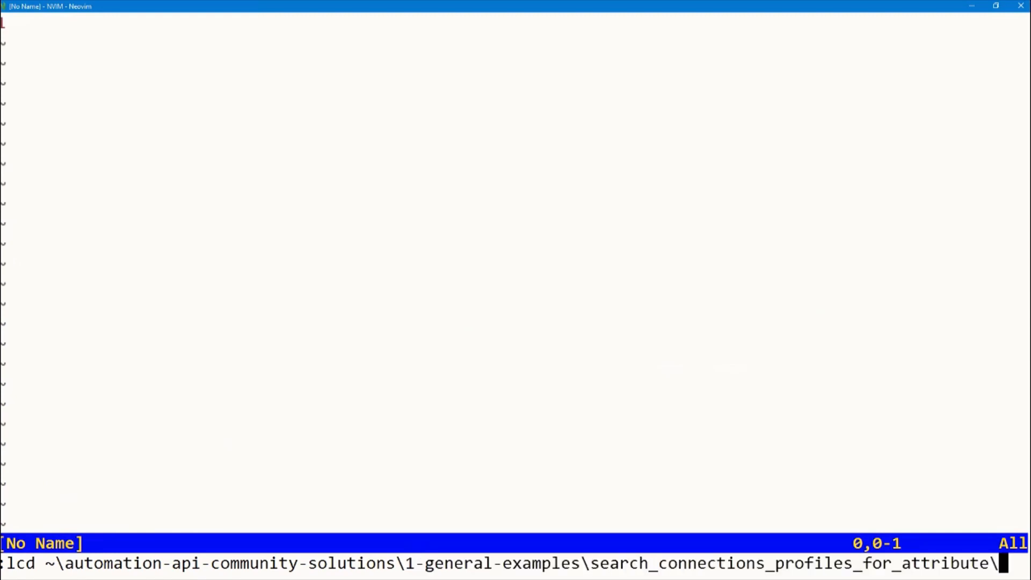
pyautogui.press('Return')
pyautogui.press('Return')
pyautogui.write(':e')
# Open scripts\search_parse.py for editing, choosing it over the markdown file.
pyautogui.press('Tab')
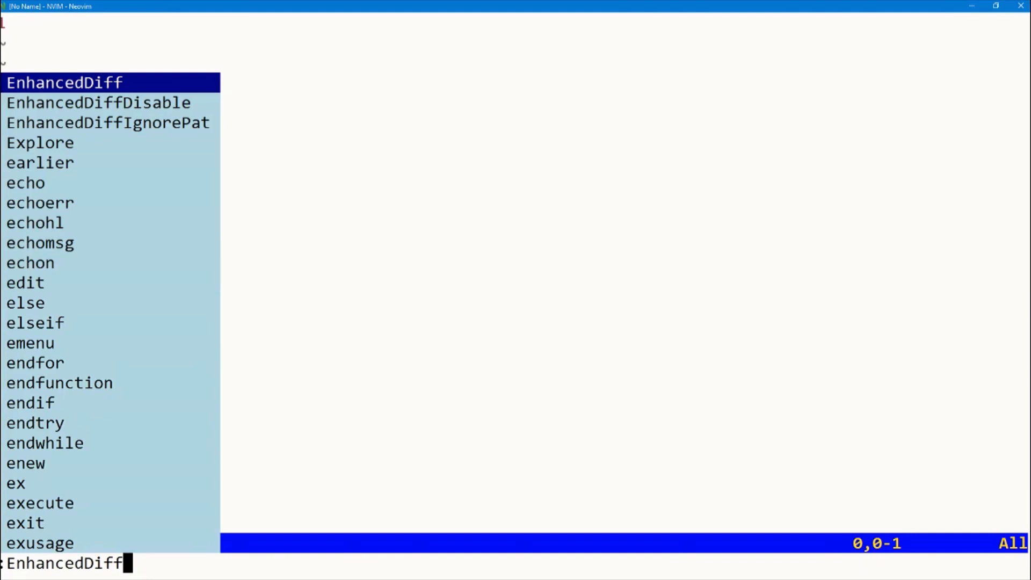
pyautogui.press('BackSpace')
pyautogui.press('BackSpace')
pyautogui.press('BackSpace')
pyautogui.press('BackSpace')
pyautogui.press('BackSpace')
pyautogui.press('BackSpace')
pyautogui.press('BackSpace')
pyautogui.press('BackSpace')
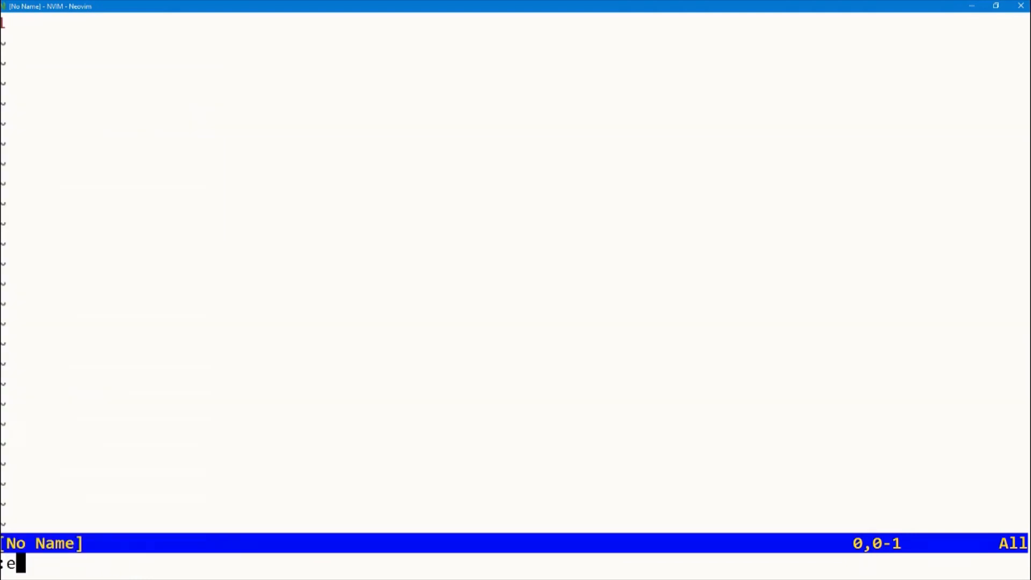
pyautogui.write('e sc')
pyautogui.press('Tab')
pyautogui.write('se')
pyautogui.press('Tab')
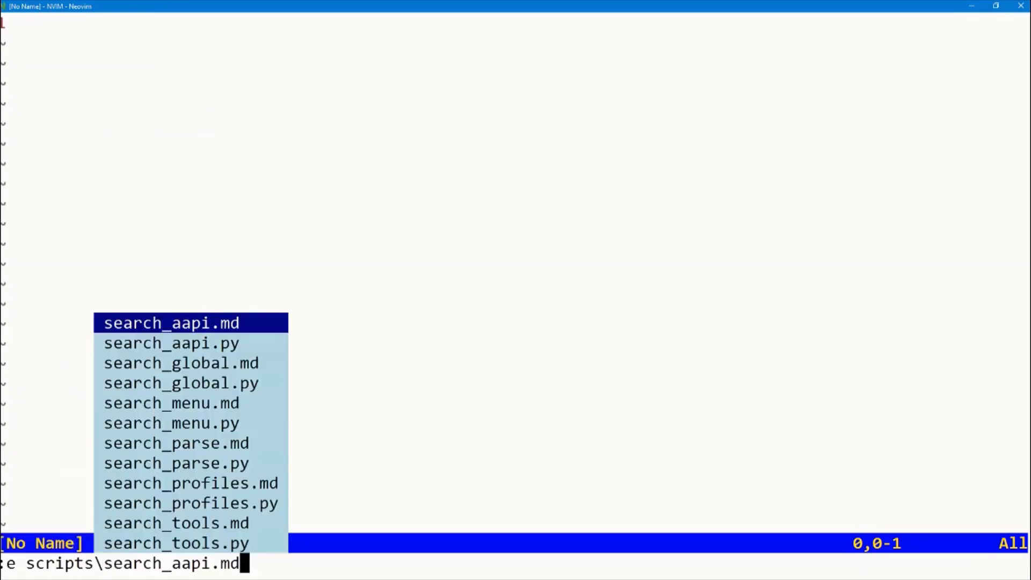
pyautogui.press('BackSpace')
pyautogui.press('BackSpace')
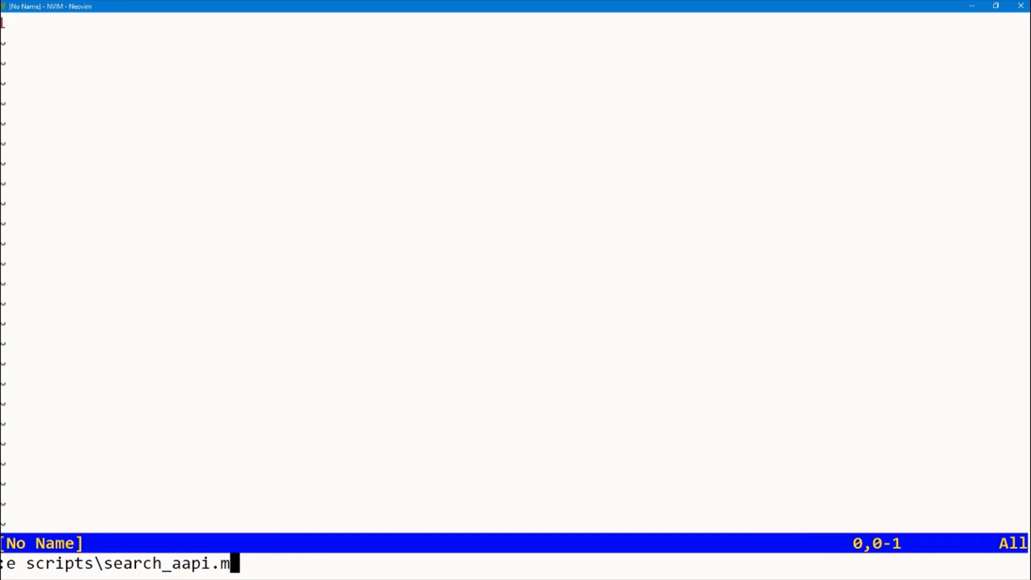
pyautogui.press('BackSpace')
pyautogui.press('BackSpace')
pyautogui.press('BackSpace')
pyautogui.press('BackSpace')
pyautogui.press('BackSpace')
pyautogui.press('BackSpace')
pyautogui.write('pa')
pyautogui.press('Tab')
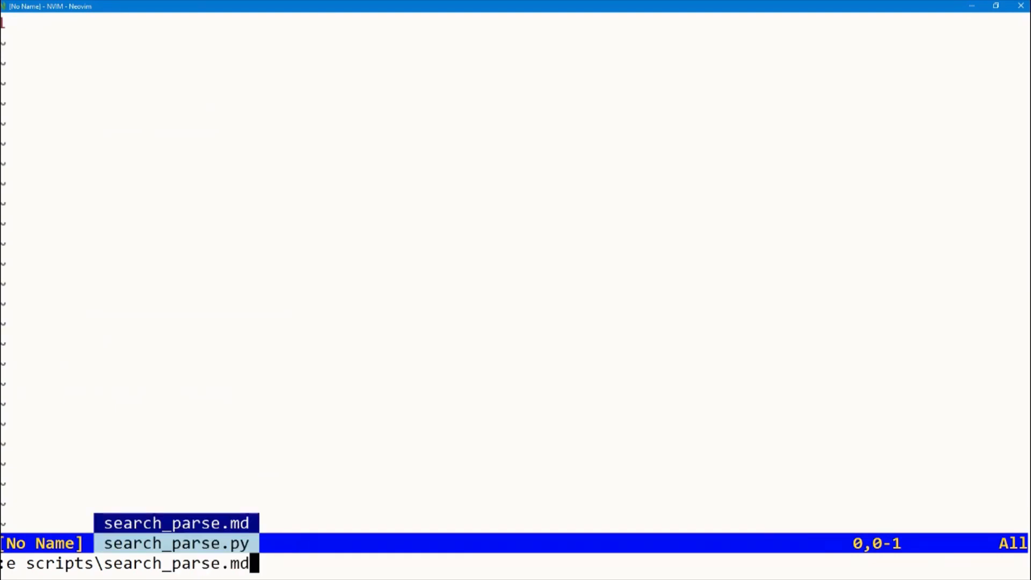
pyautogui.press('Tab')
pyautogui.press('Return')
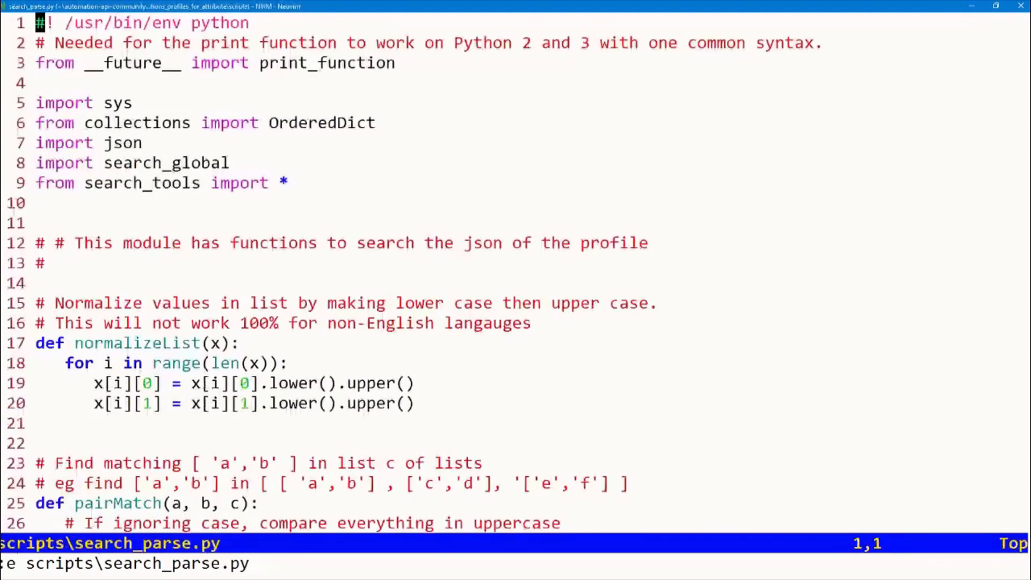
pyautogui.scroll(-1, 237, 213)
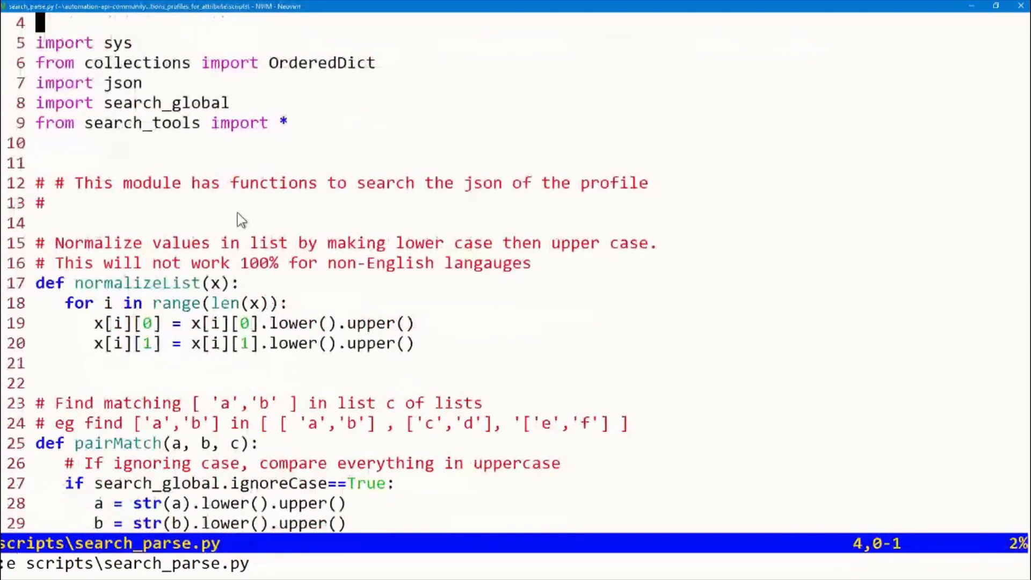
pyautogui.scroll(-5, 238, 213)
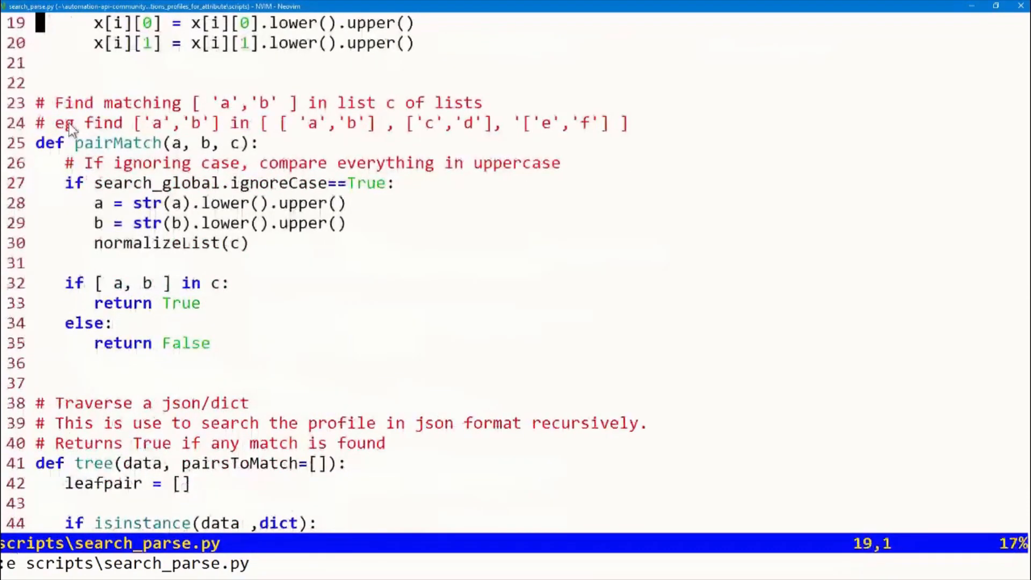
# Replace normalizeList and the case-comparing pairMatch with a regex-based pairMatch and save search_parse.py.
pyautogui.click(39, 142)
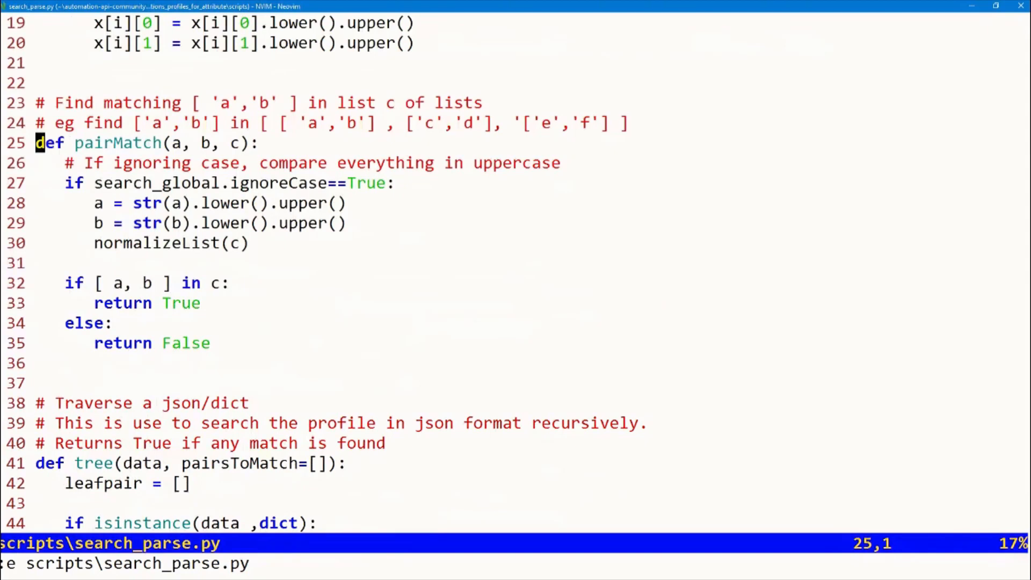
pyautogui.click(131, 203)
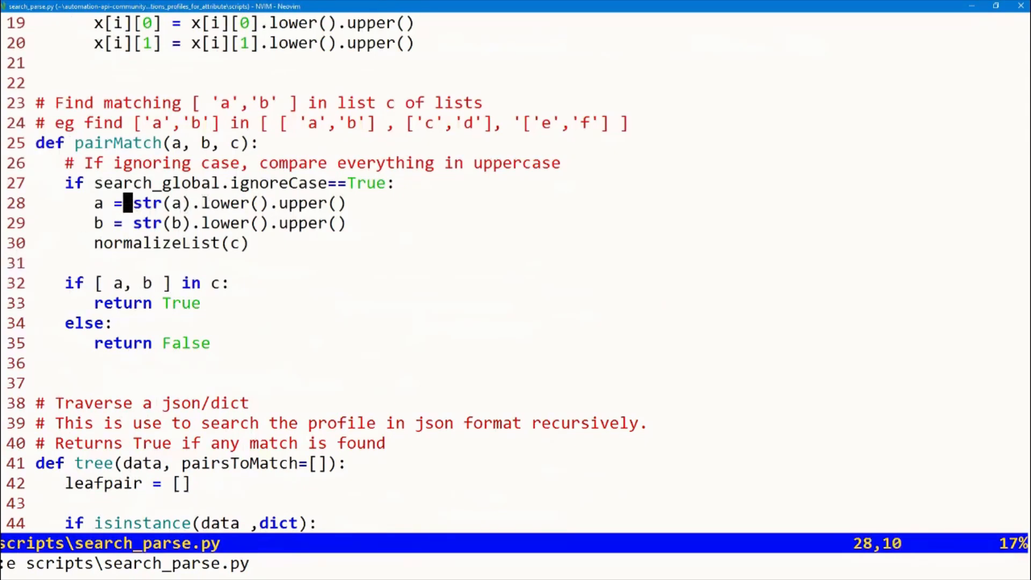
pyautogui.press('{')
pyautogui.press('{')
pyautogui.press('{')
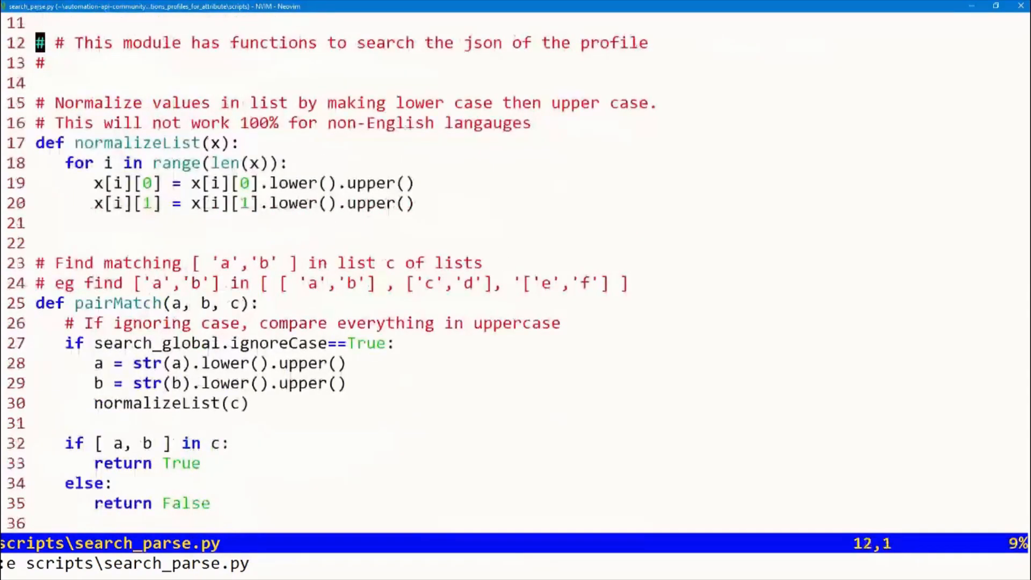
pyautogui.press('j')
pyautogui.press('j')
pyautogui.press('j')
pyautogui.hotkey('shift', 'v')
pyautogui.press('}')
pyautogui.press('}')
pyautogui.press('}')
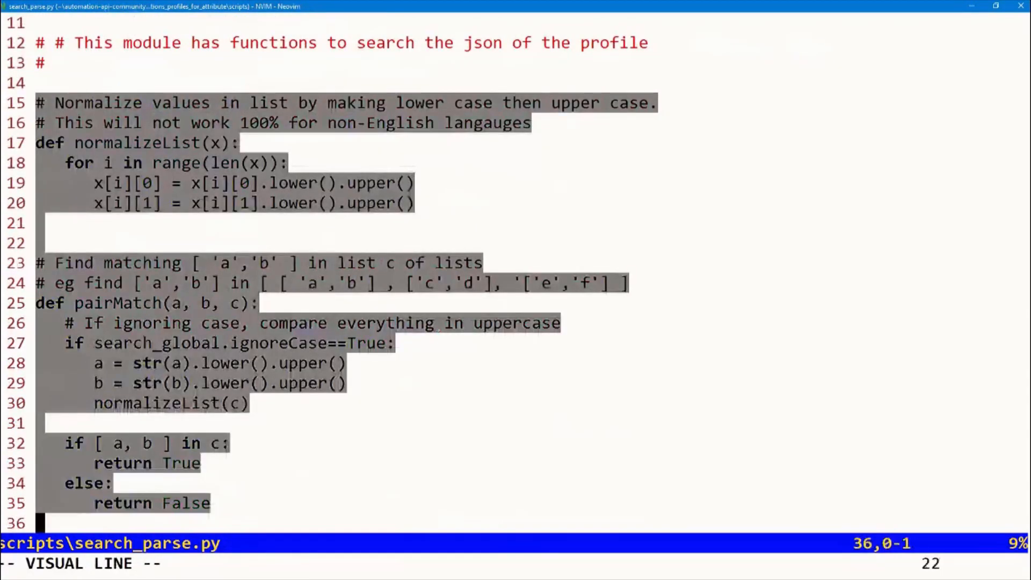
pyautogui.write('kd:w')
pyautogui.press('Return')
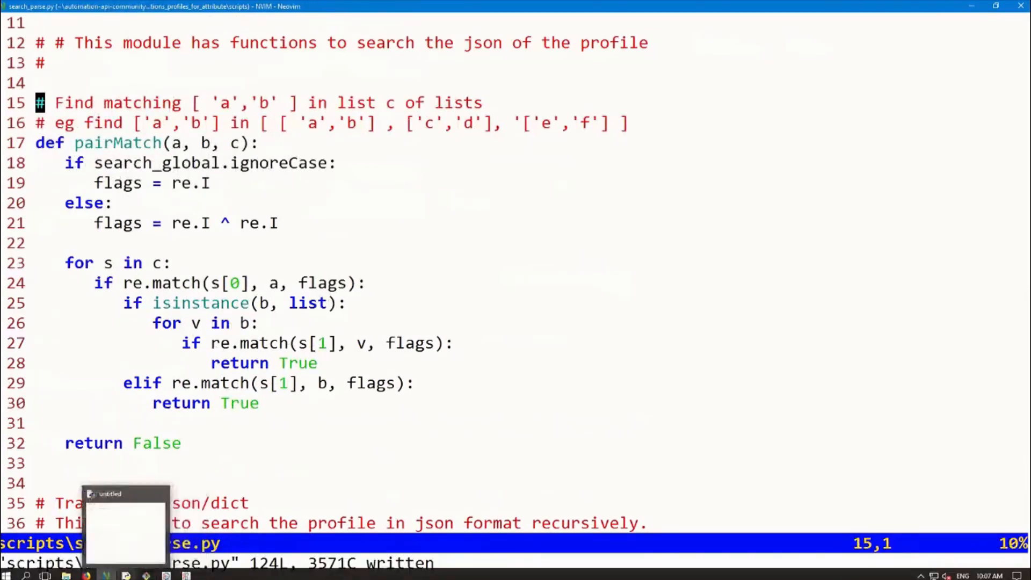
# Run the host-name search with value '(.+\.)?example\.com' and inspect the NameError: name 're' is not defined.
pyautogui.click(126, 573)
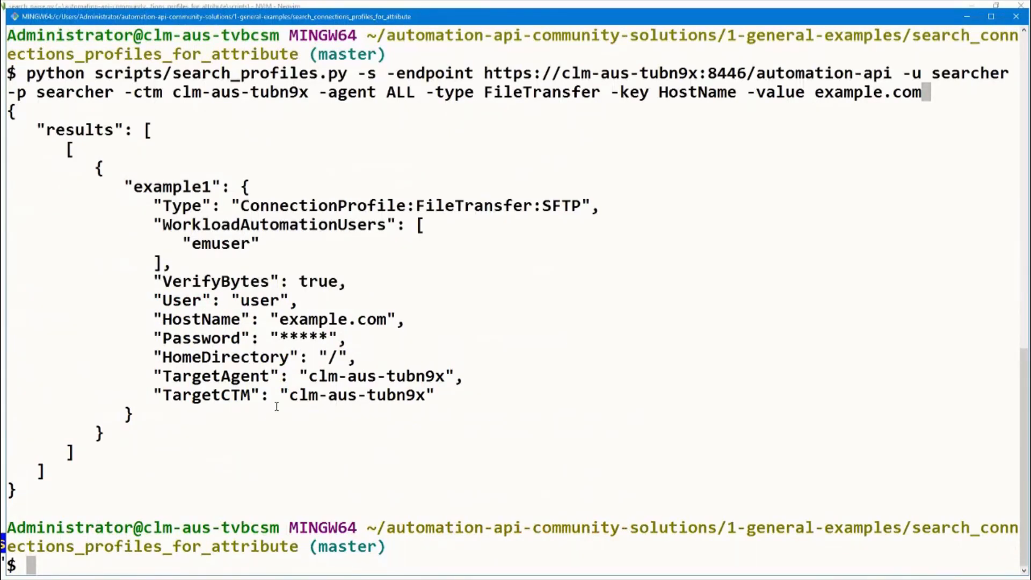
pyautogui.press('shift+Insert')
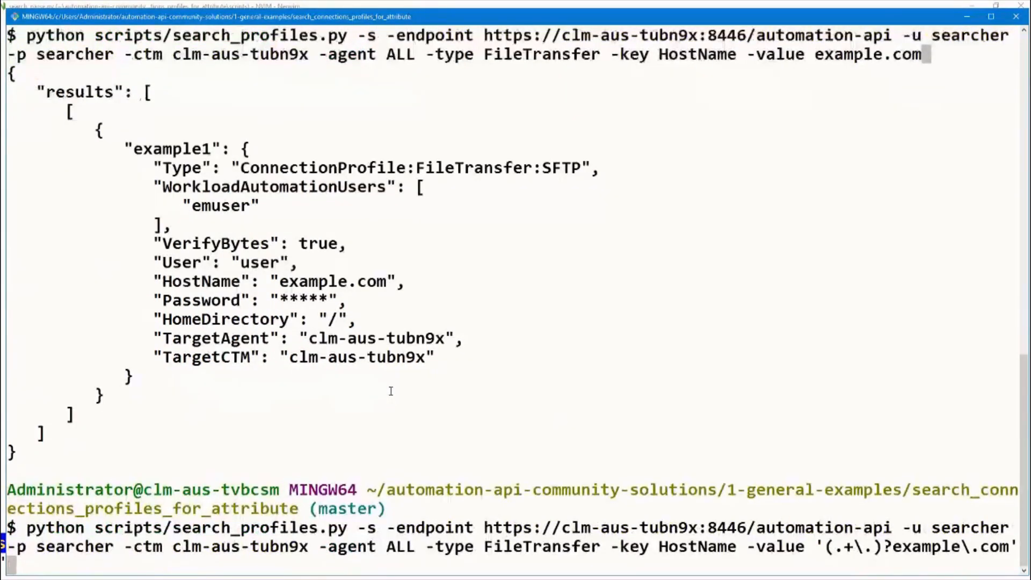
pyautogui.press('Return')
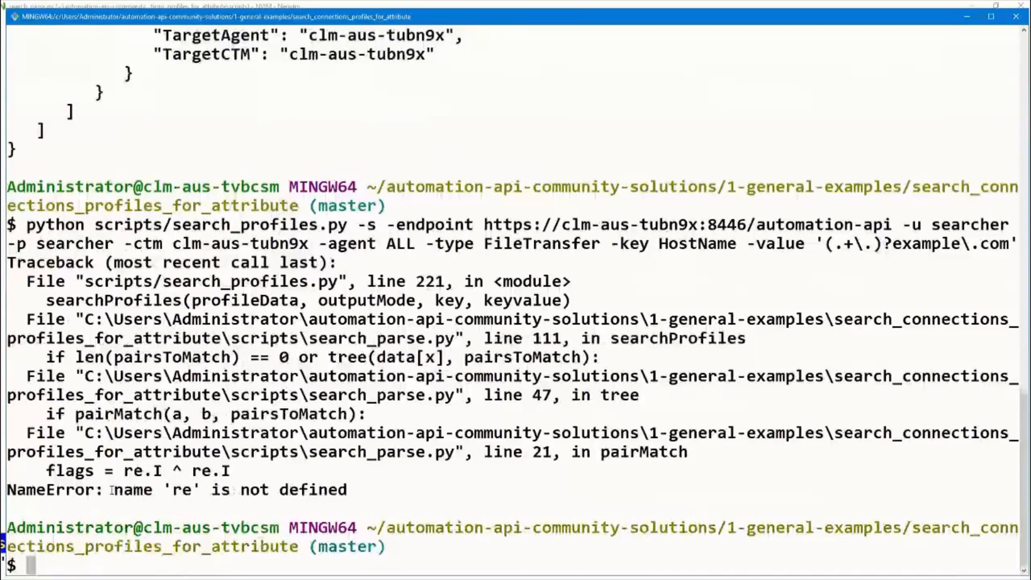
pyautogui.moveTo(8, 489); pyautogui.dragTo(346, 490)
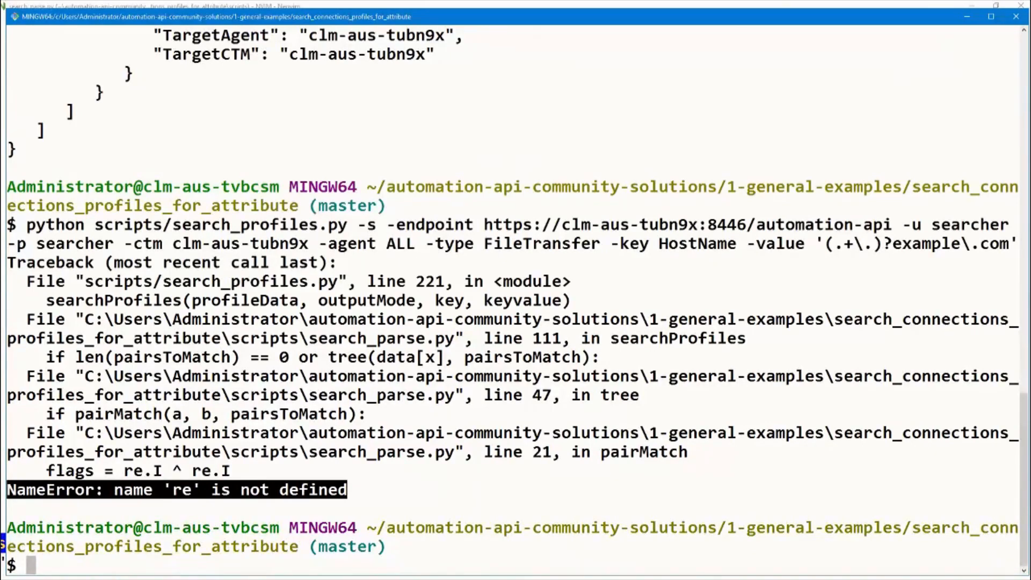
pyautogui.click(739, 301)
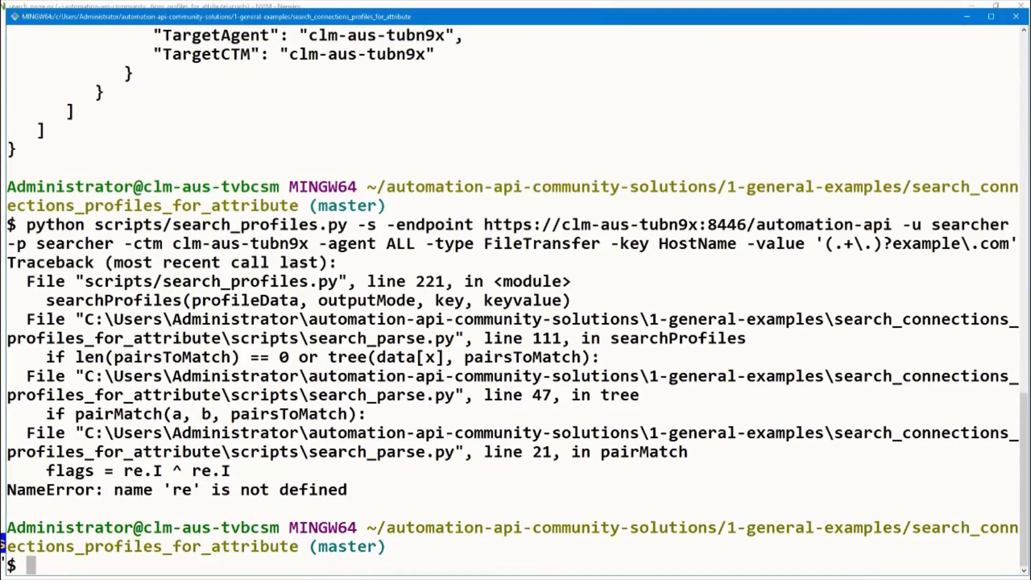
pyautogui.tripleClick(36, 486)
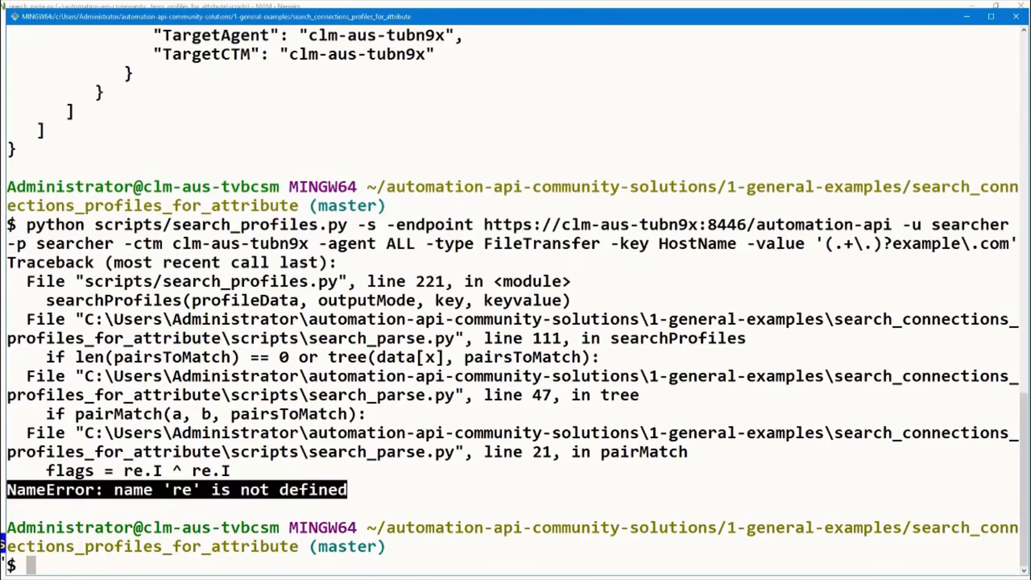
pyautogui.hotkey('alt', 'Tab')
# Add an 'import re' line after the other imports in search_parse.py and save it.
pyautogui.press('i')
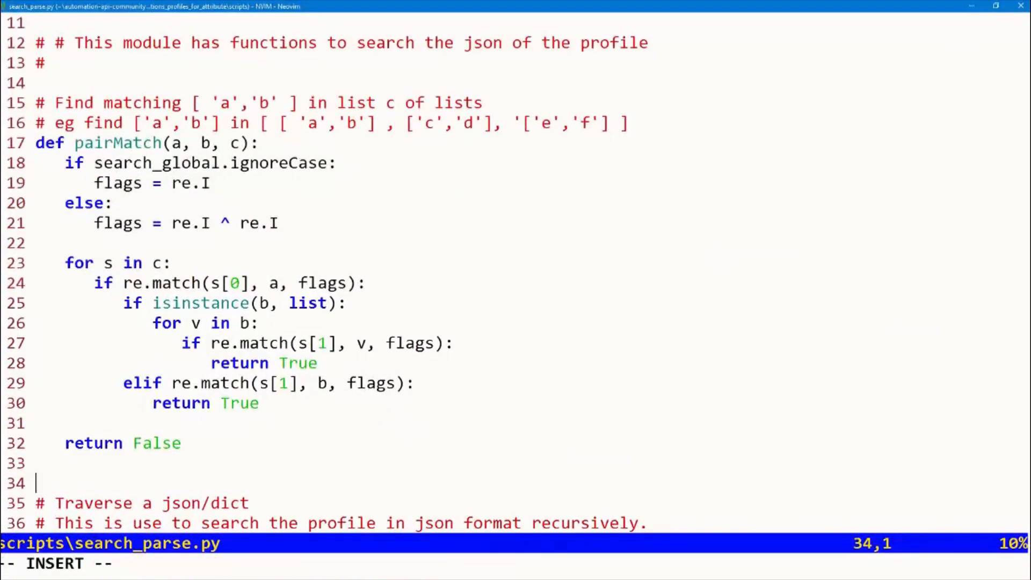
pyautogui.press('Escape')
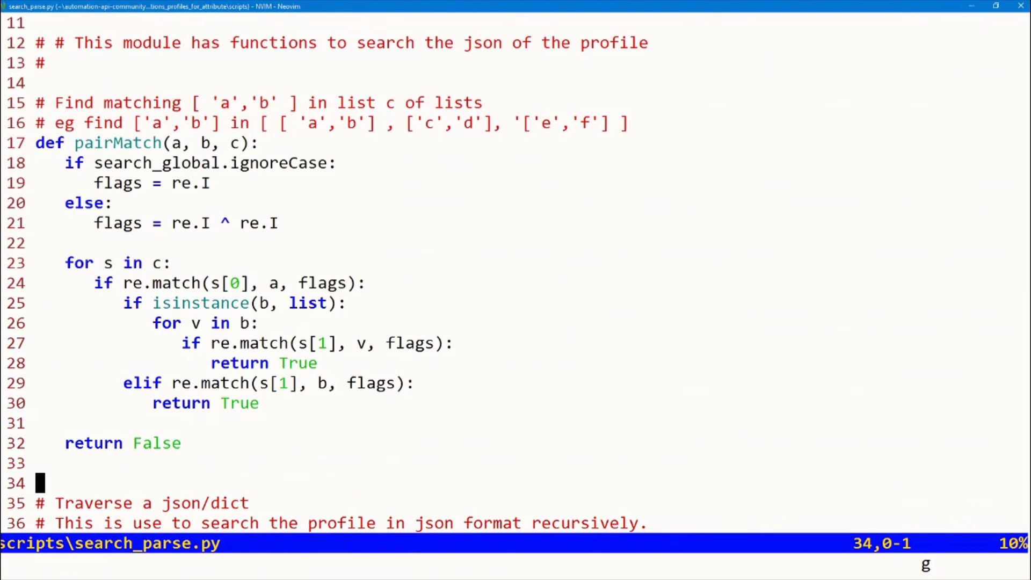
pyautogui.press('g')
pyautogui.press('g')
pyautogui.press('j')
pyautogui.press('j')
pyautogui.press('j')
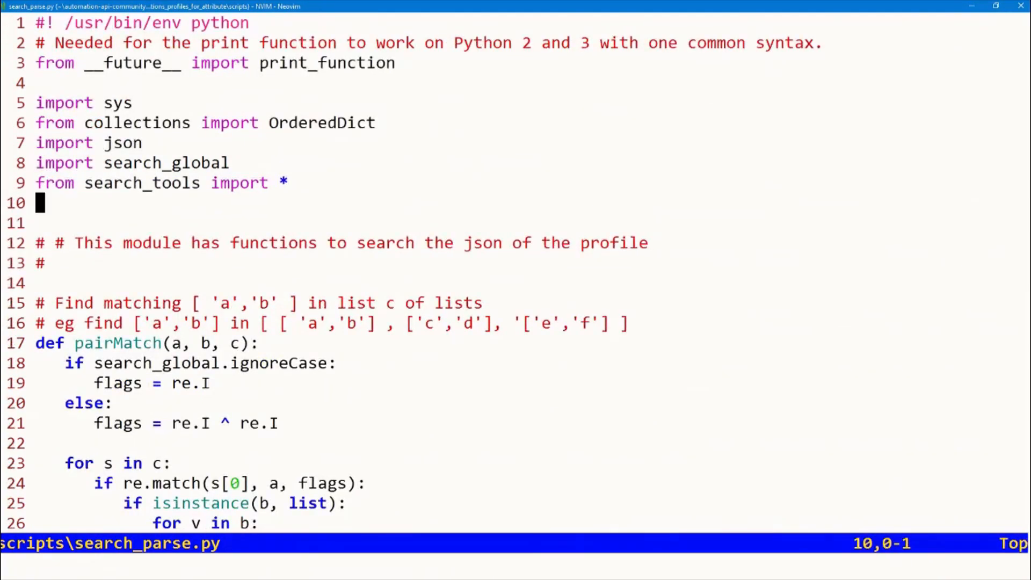
pyautogui.write('iimpor')
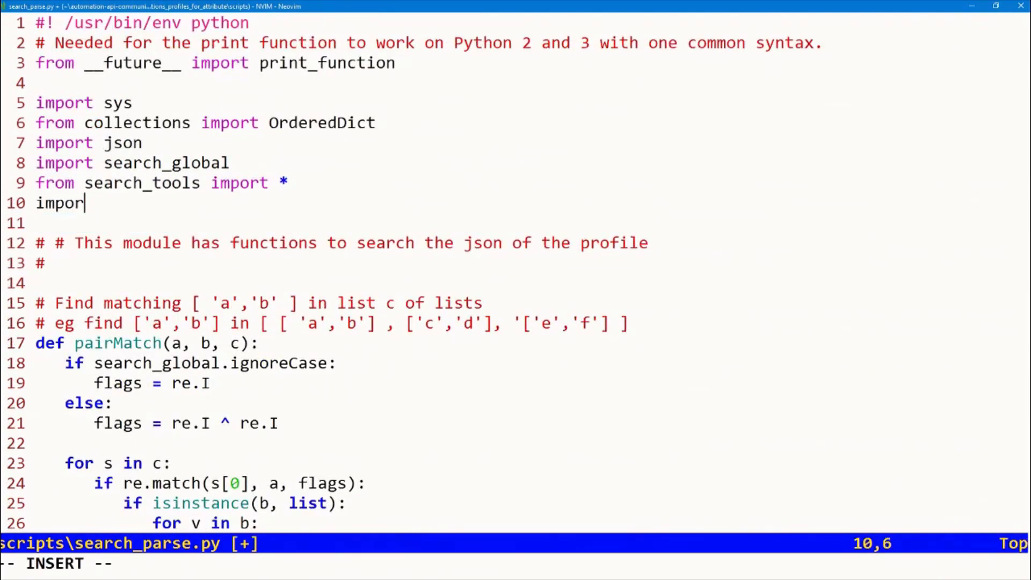
pyautogui.write('t re')
pyautogui.press('Escape')
pyautogui.write(':w')
pyautogui.press('Return')
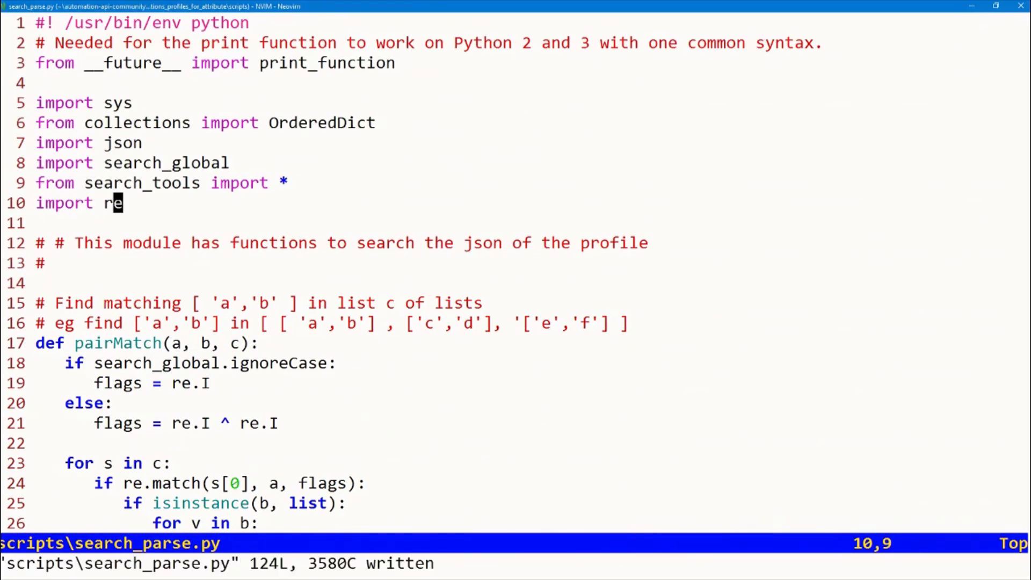
pyautogui.hotkey('alt', 'Tab')
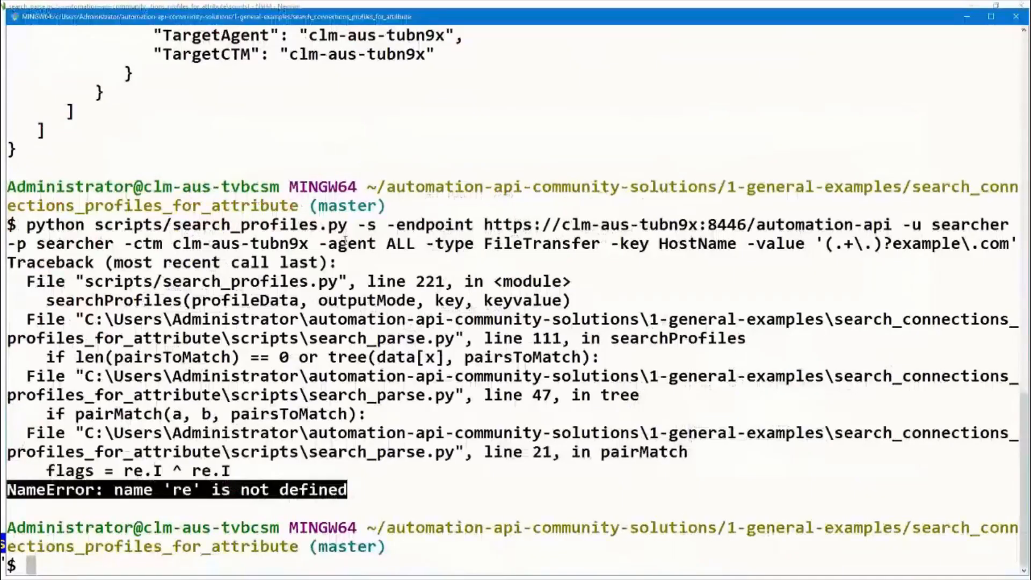
# Rerun the regex host-name search and highlight the example.com HostName line in the output.
pyautogui.press('Up')
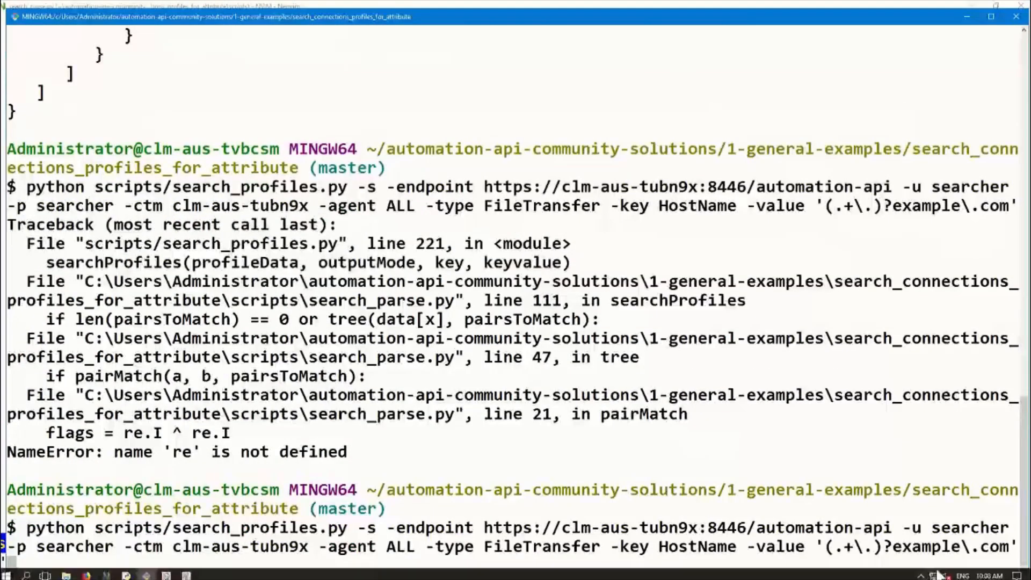
pyautogui.moveTo(815, 541); pyautogui.dragTo(1016, 547)
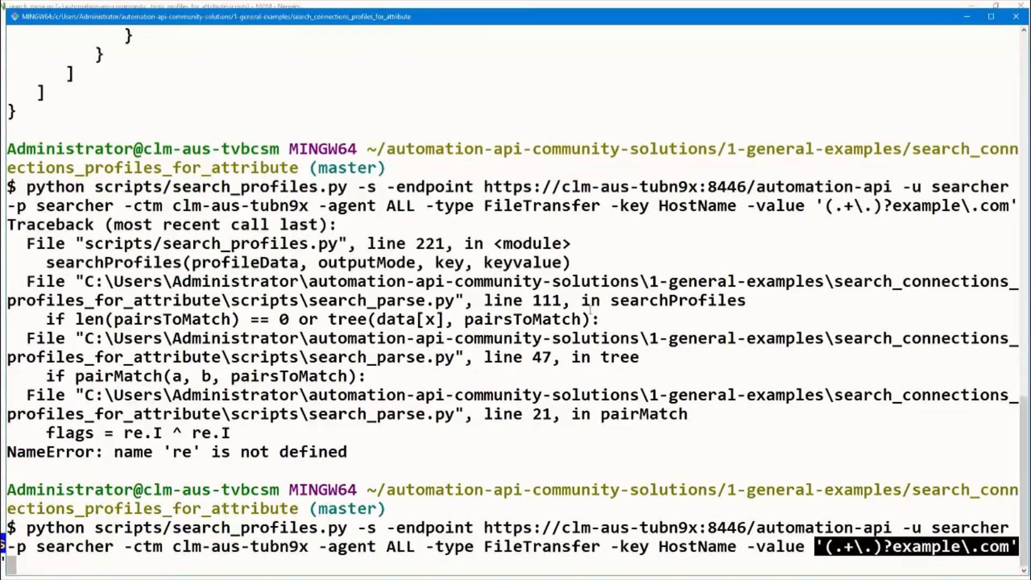
pyautogui.click(592, 314)
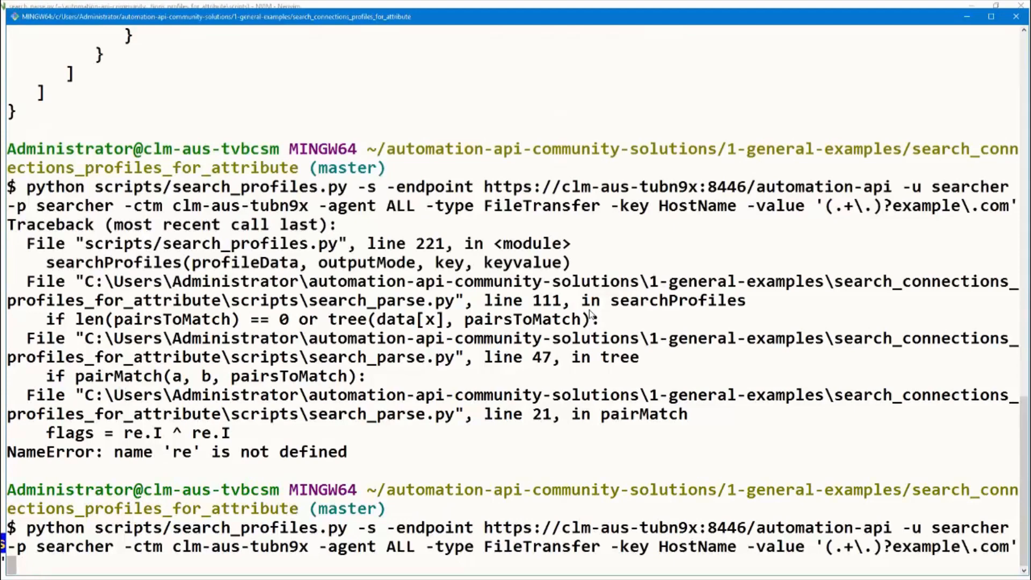
pyautogui.press('Return')
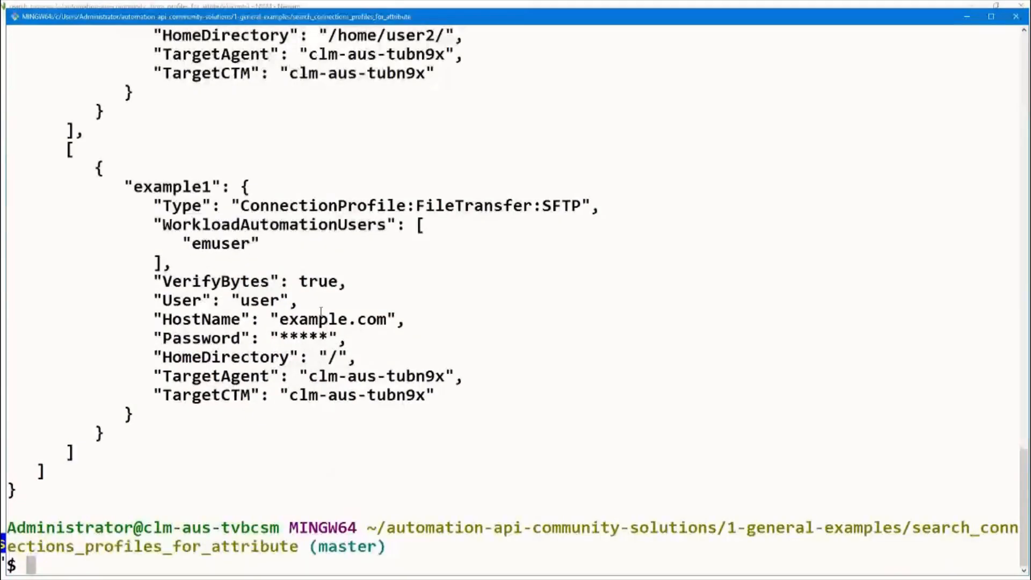
pyautogui.scroll(5, 321, 314)
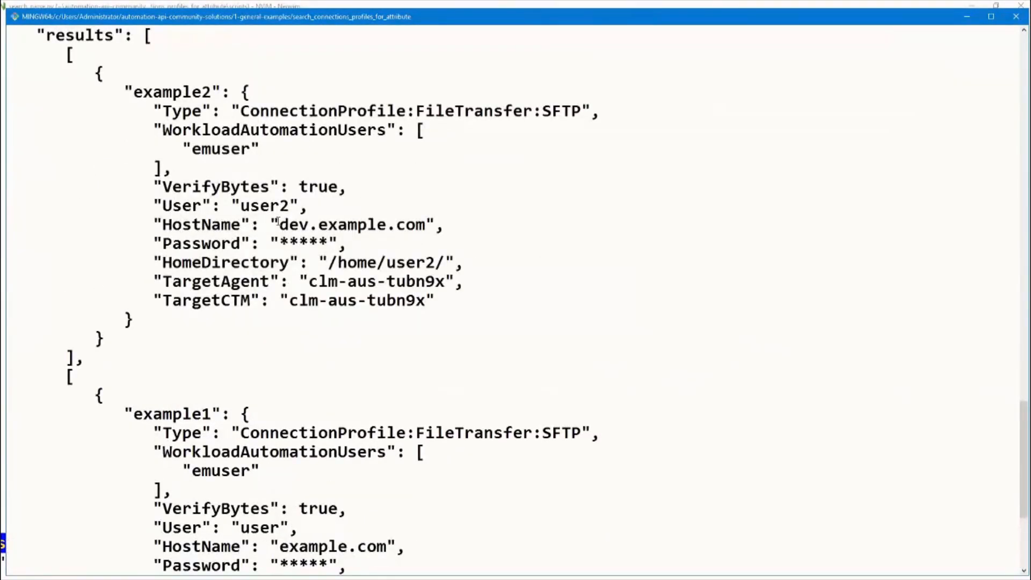
pyautogui.moveTo(272, 224); pyautogui.dragTo(467, 227)
pyautogui.scroll(-3, 416, 288)
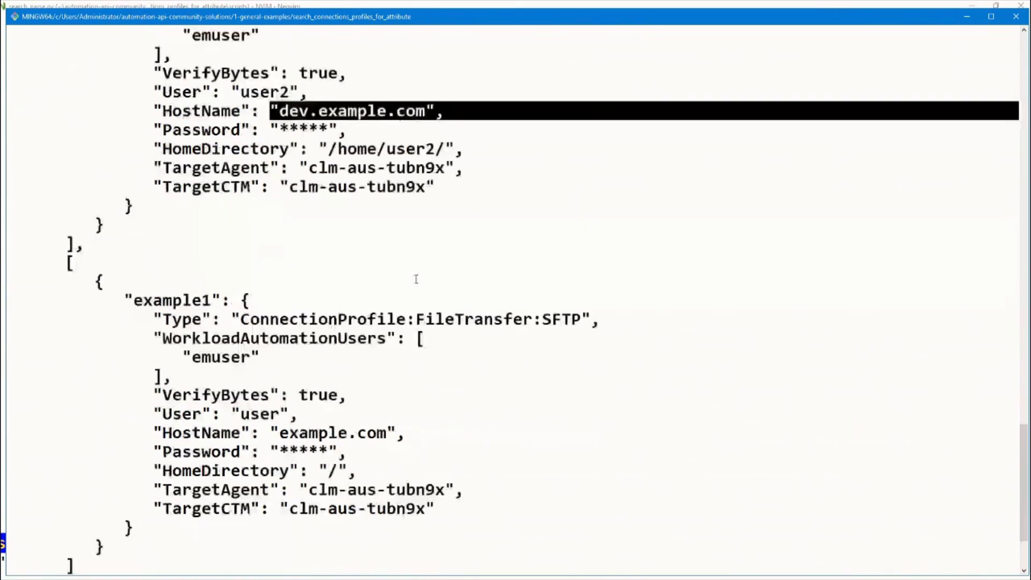
pyautogui.scroll(-3, 416, 279)
pyautogui.tripleClick(278, 319)
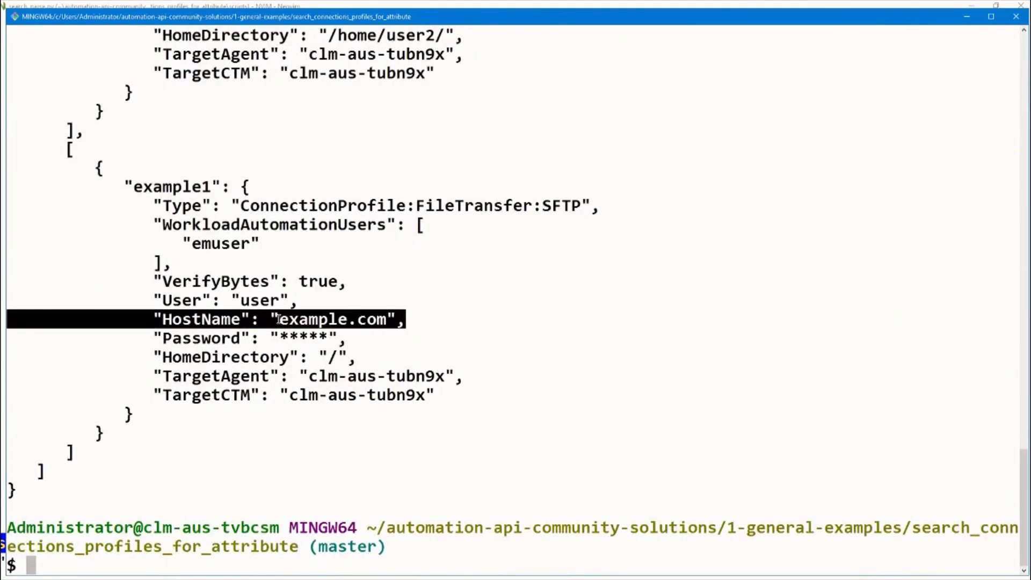